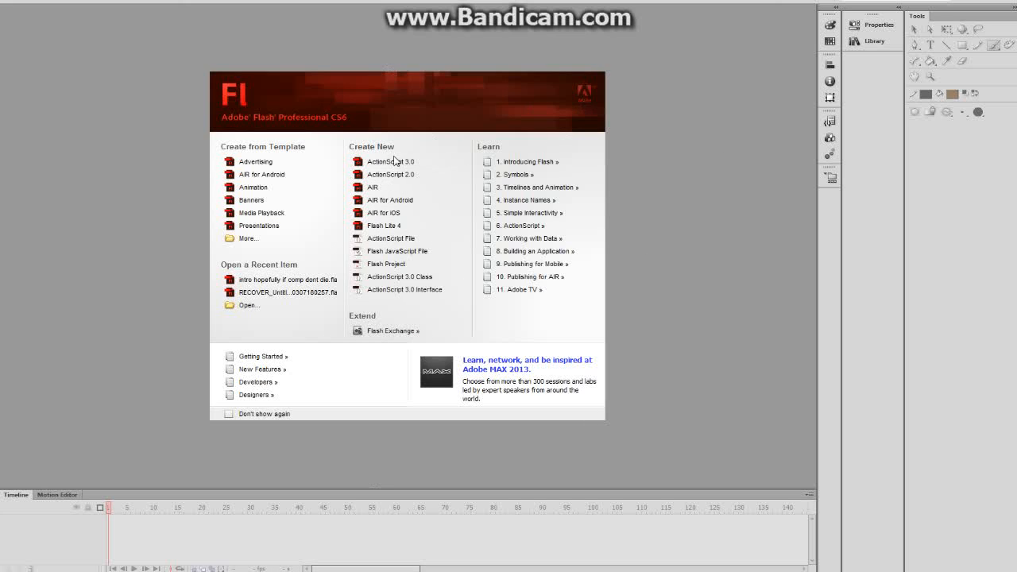
# Create a new ActionScript 3.0 document and set the stage magnification to 150%.
pyautogui.click(433, 167)
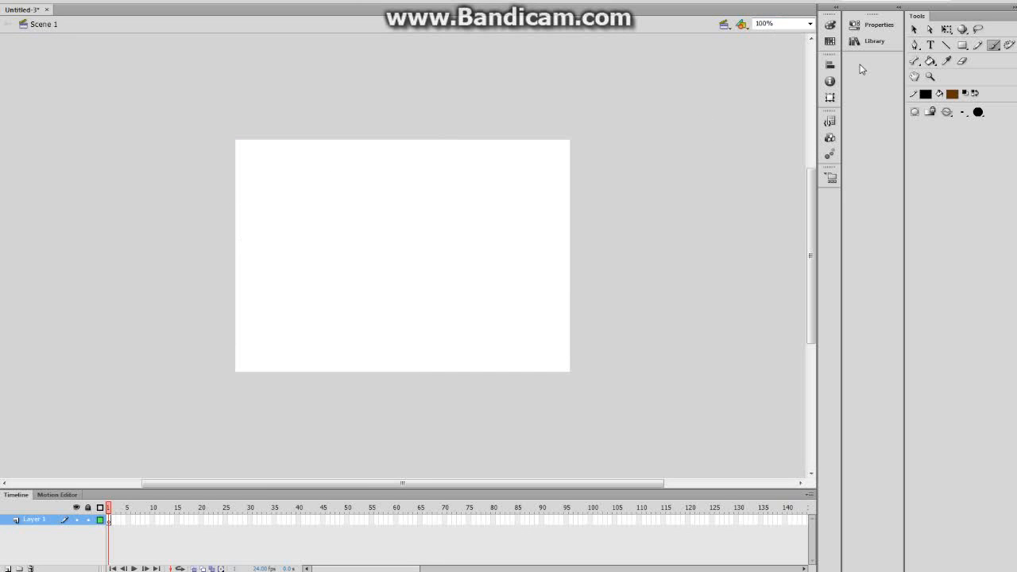
pyautogui.click(914, 30)
pyautogui.click(790, 23)
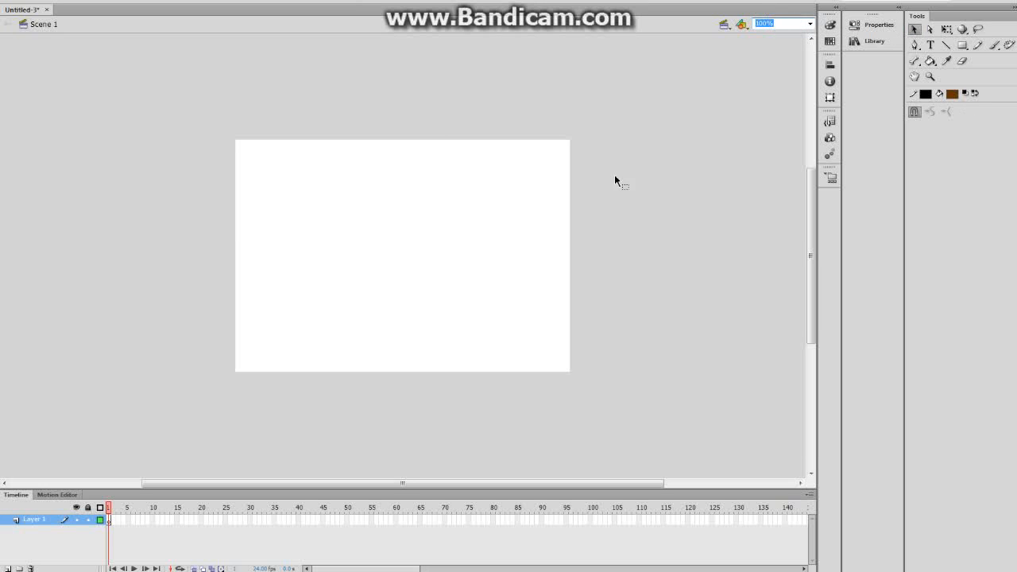
pyautogui.write('150')
pyautogui.press('Return')
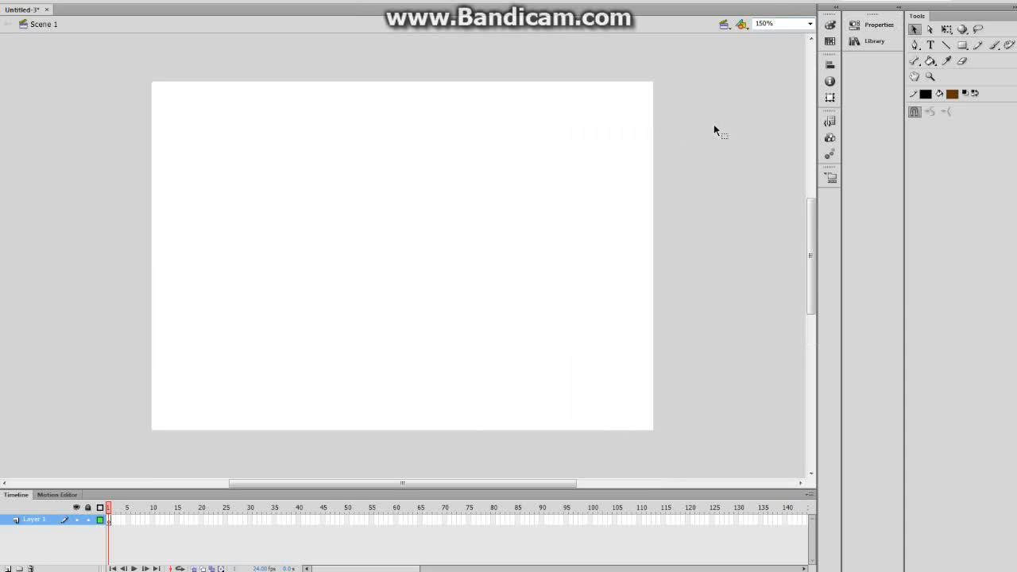
# Paint a closed brown volcano outline with the Brush tool, its base extending past the stage's lower corners.
pyautogui.click(993, 45)
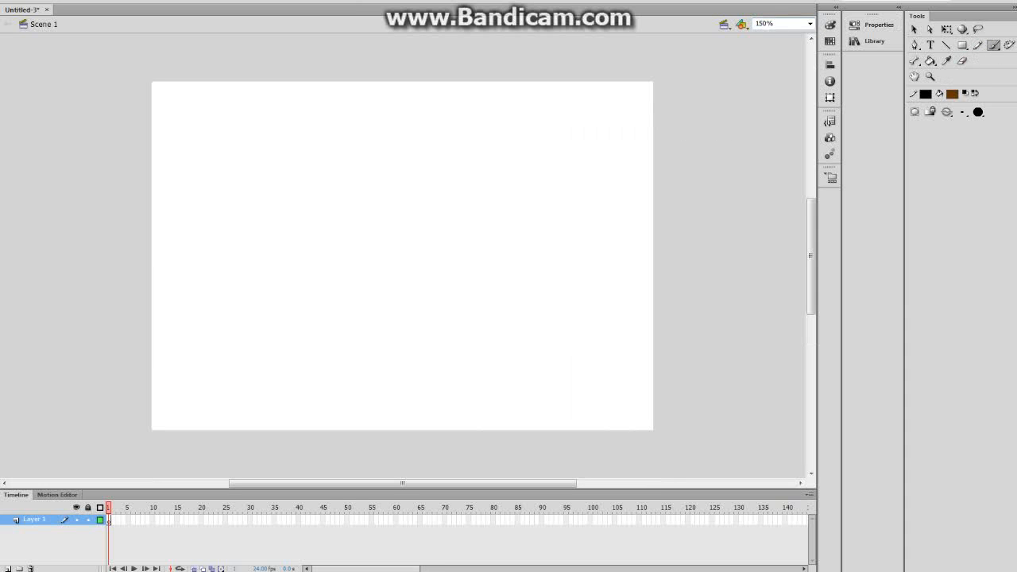
pyautogui.moveTo(210, 54)
pyautogui.mouseDown()
pyautogui.moveTo(164, 51)
pyautogui.moveTo(42, 300)
pyautogui.moveTo(52, 343)
pyautogui.mouseUp()
pyautogui.hotkey('ctrl', 'z')
pyautogui.click(952, 95)
pyautogui.press('Escape')
pyautogui.moveTo(139, 417)
pyautogui.mouseDown()
pyautogui.moveTo(169, 446)
pyautogui.moveTo(708, 432)
pyautogui.moveTo(704, 410)
pyautogui.moveTo(631, 375)
pyautogui.moveTo(585, 314)
pyautogui.moveTo(508, 259)
pyautogui.moveTo(470, 216)
pyautogui.moveTo(392, 214)
pyautogui.moveTo(285, 307)
pyautogui.moveTo(134, 430)
pyautogui.mouseUp()
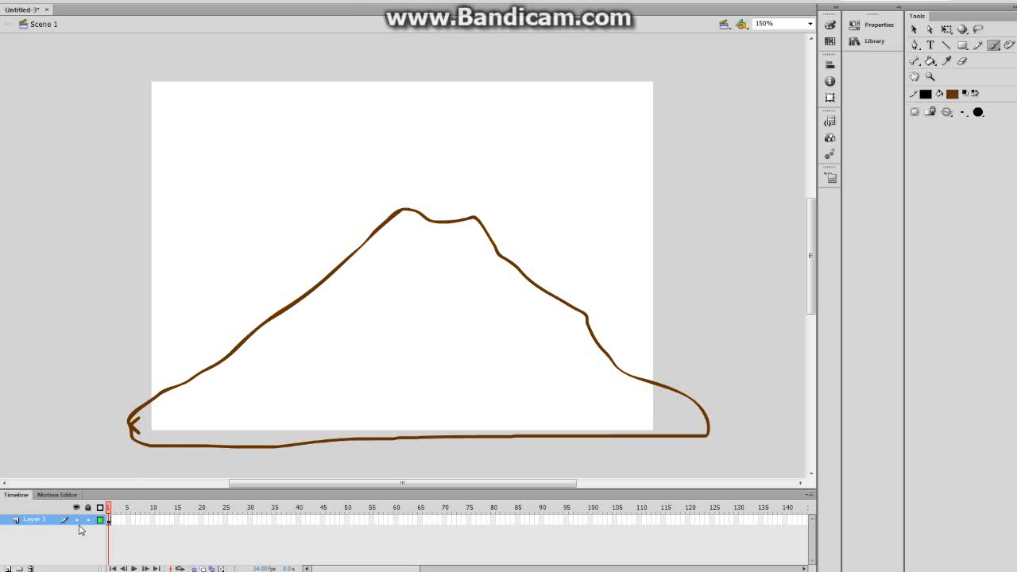
# Show Layer 1 as outlines and recolour the volcano's brush outline dark red #660000 with the Paint Bucket.
pyautogui.click(110, 522)
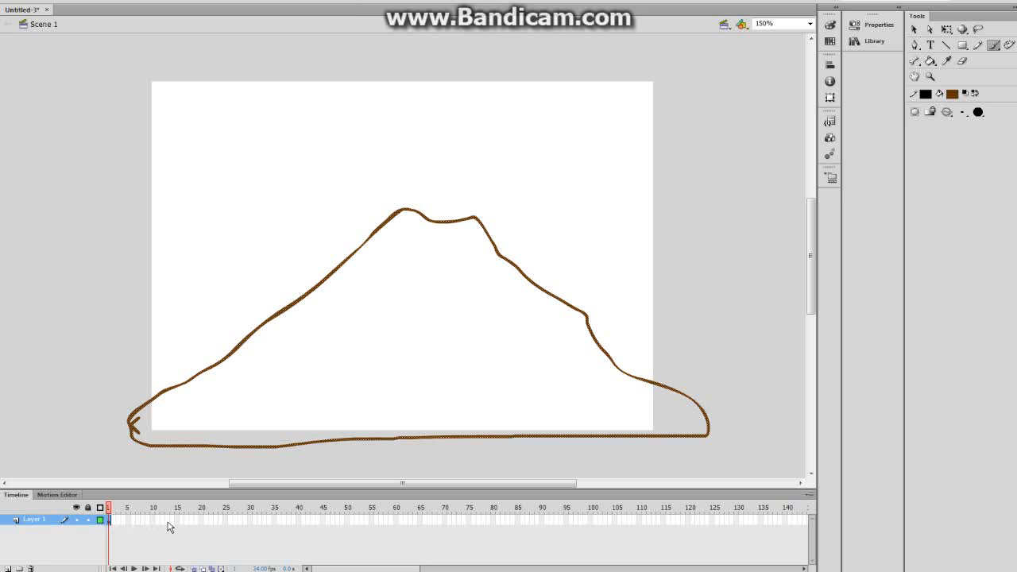
pyautogui.click(89, 548)
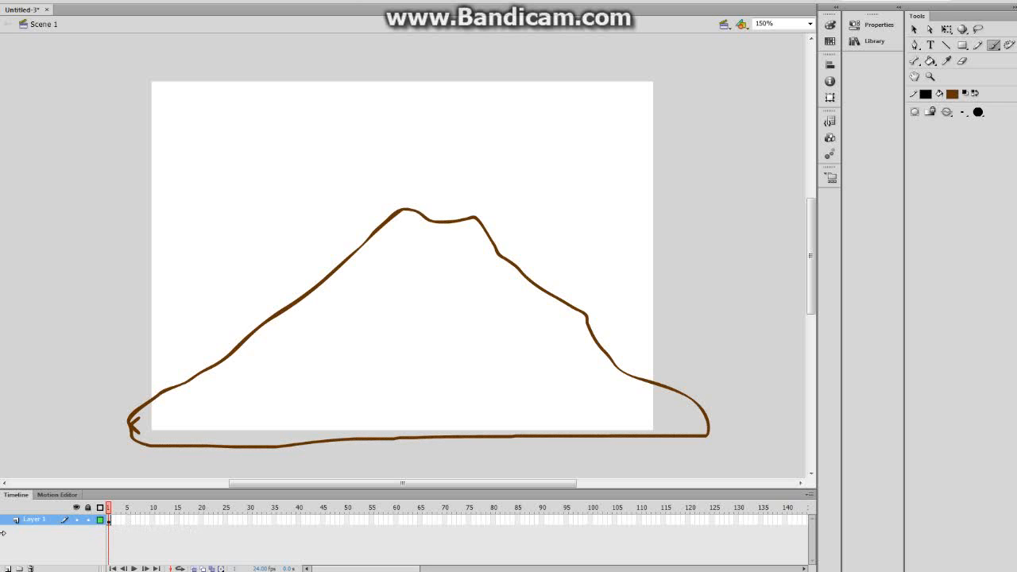
pyautogui.click(99, 519)
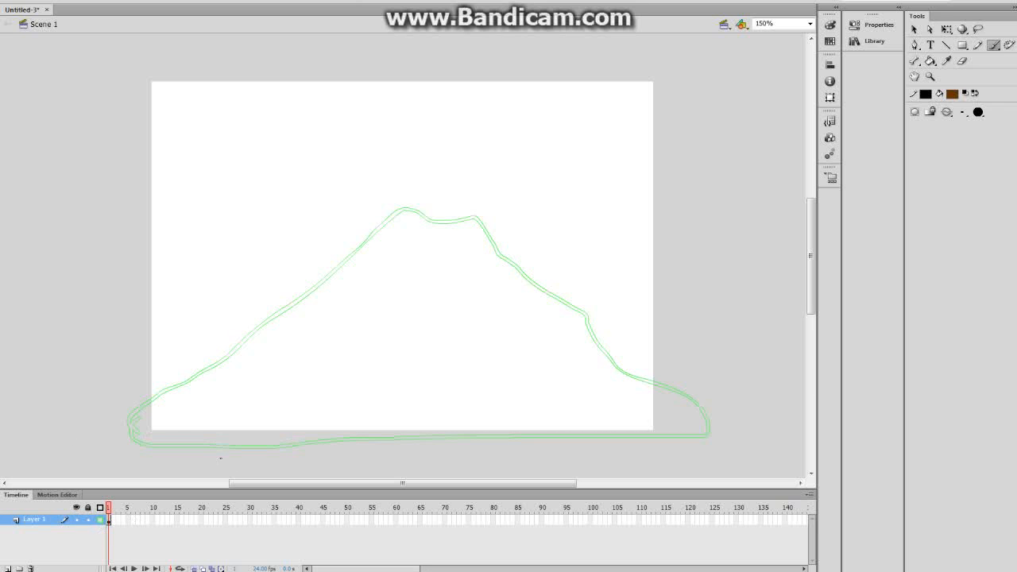
pyautogui.click(931, 61)
pyautogui.click(953, 95)
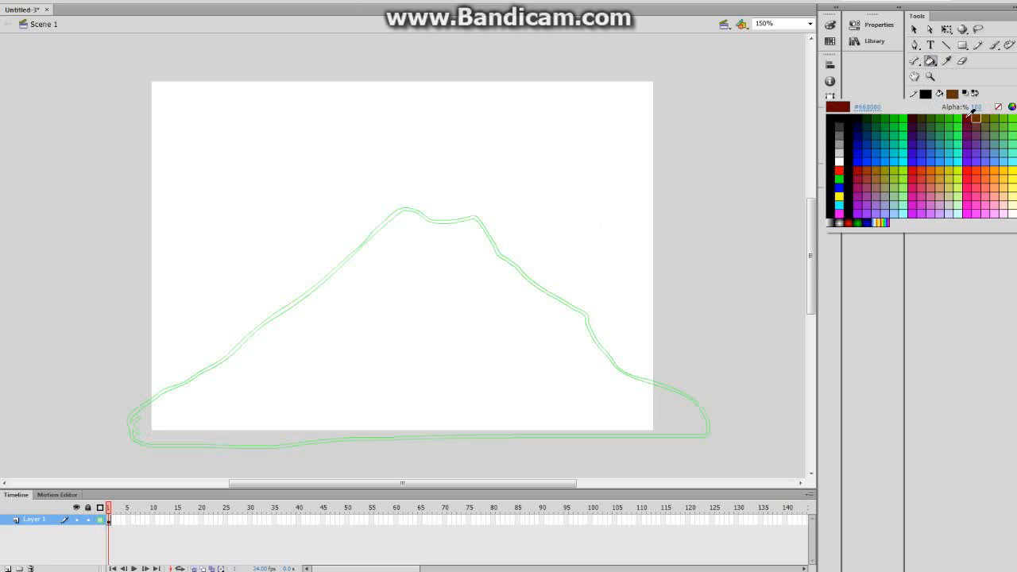
pyautogui.click(971, 118)
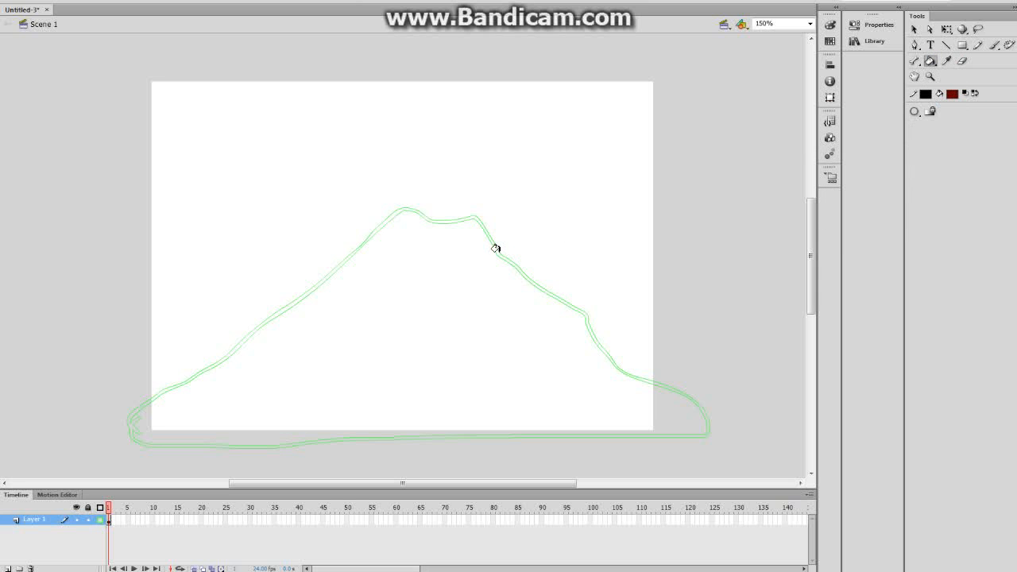
# Fill the inside of the volcano with brown and turn off the outline display of Layer 1.
pyautogui.click(952, 93)
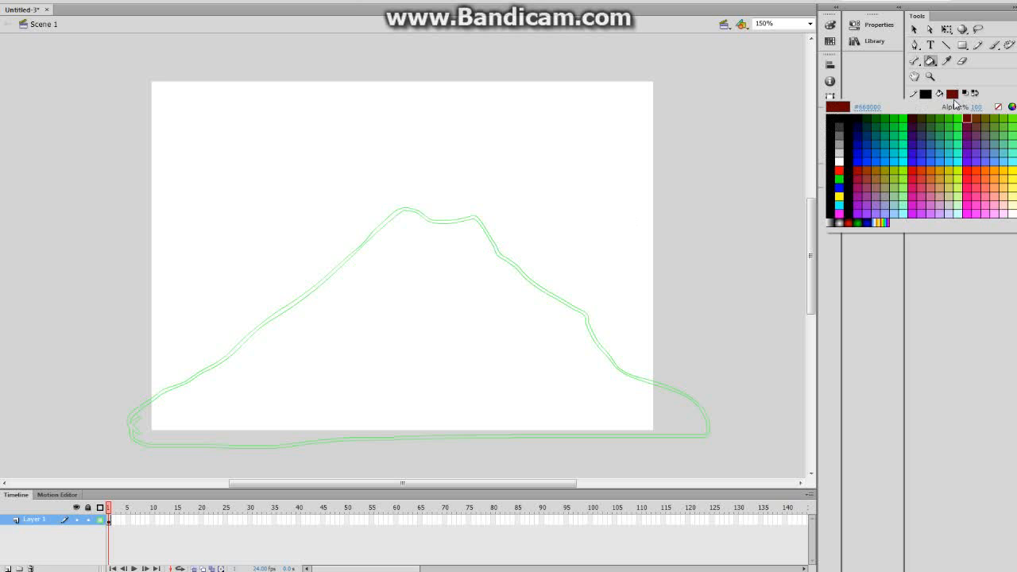
pyautogui.click(979, 113)
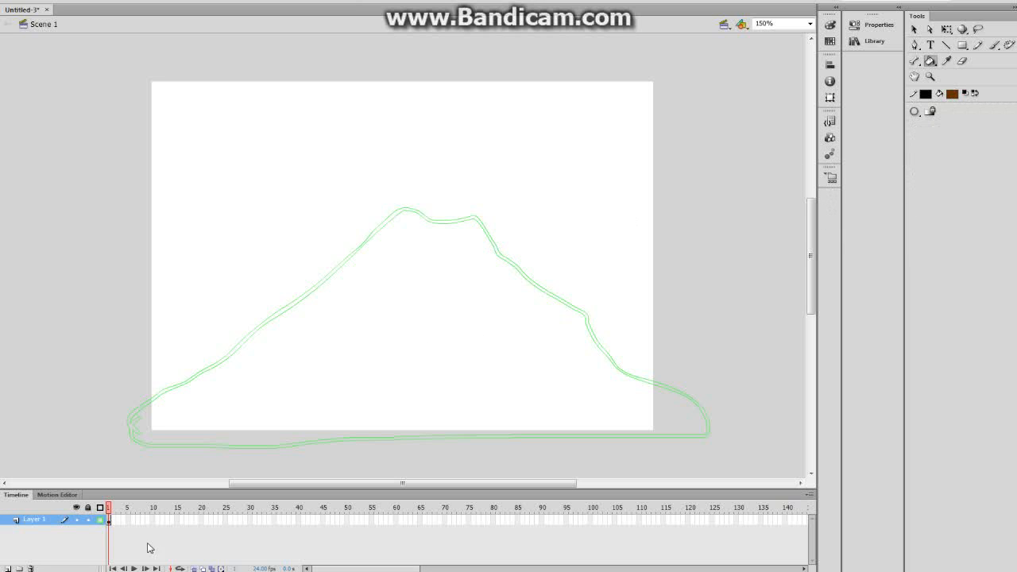
pyautogui.click(100, 521)
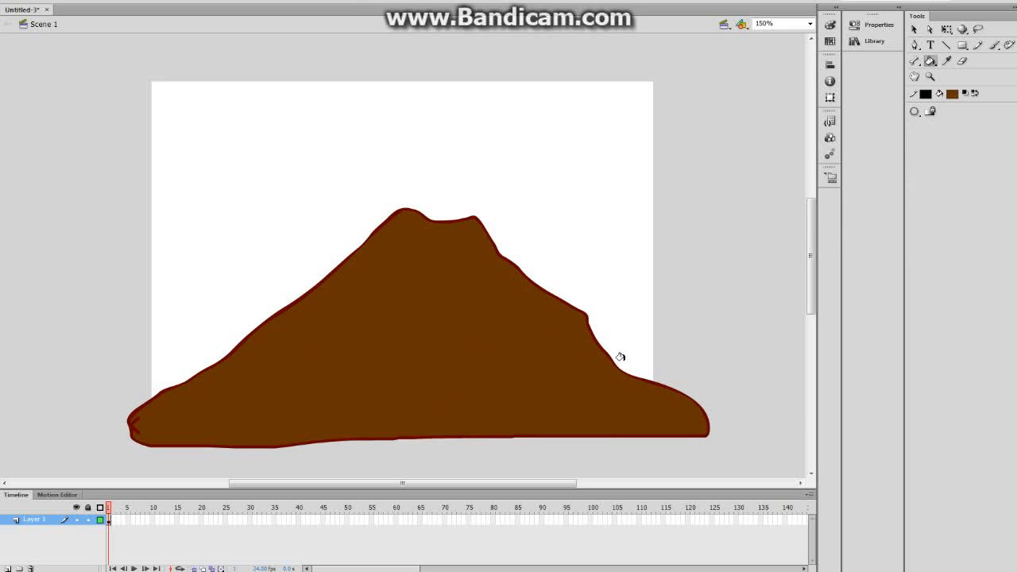
pyautogui.click(914, 29)
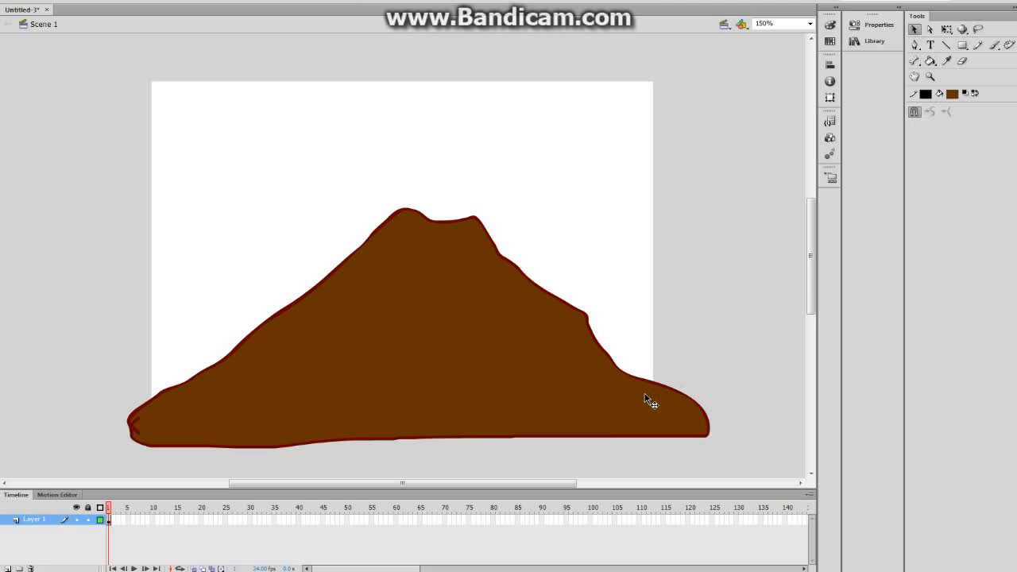
pyautogui.click(565, 402)
pyautogui.moveTo(568, 396); pyautogui.dragTo(563, 396)
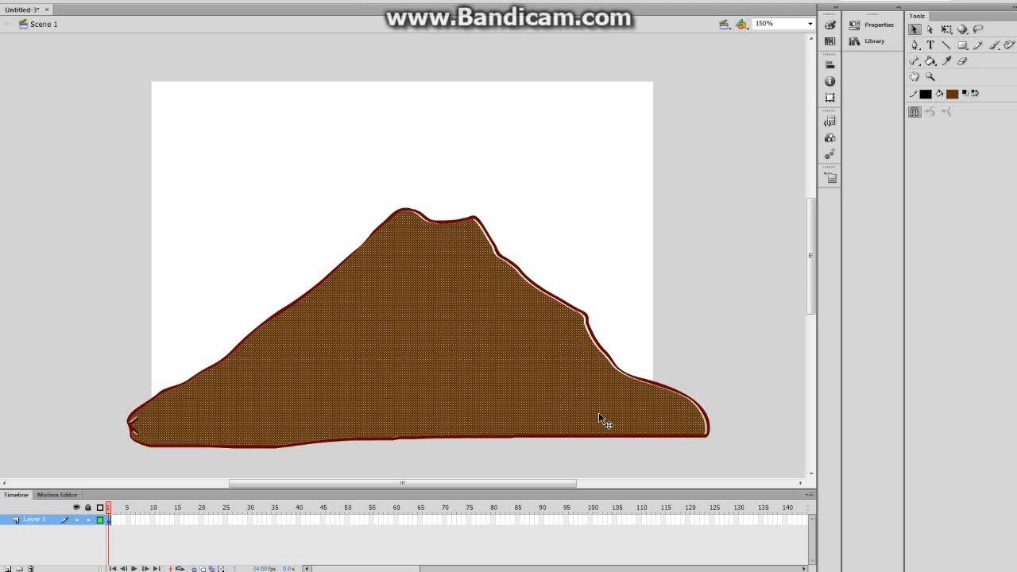
pyautogui.hotkey('ctrl', 'z')
pyautogui.click(737, 248)
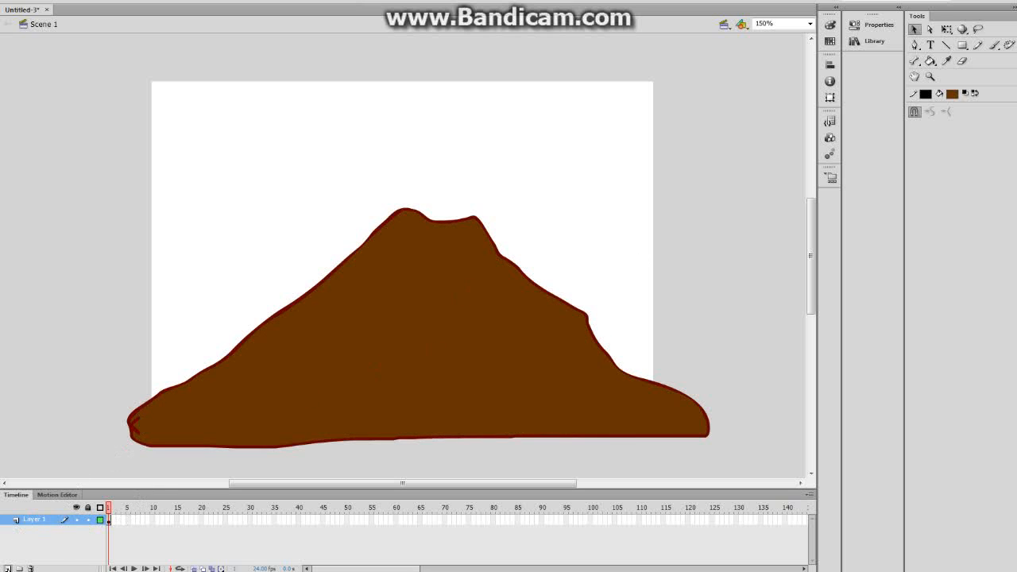
# Insert a new layer above the volcano's layer and display Layer 1 as outlines.
pyautogui.rightClick(34, 519)
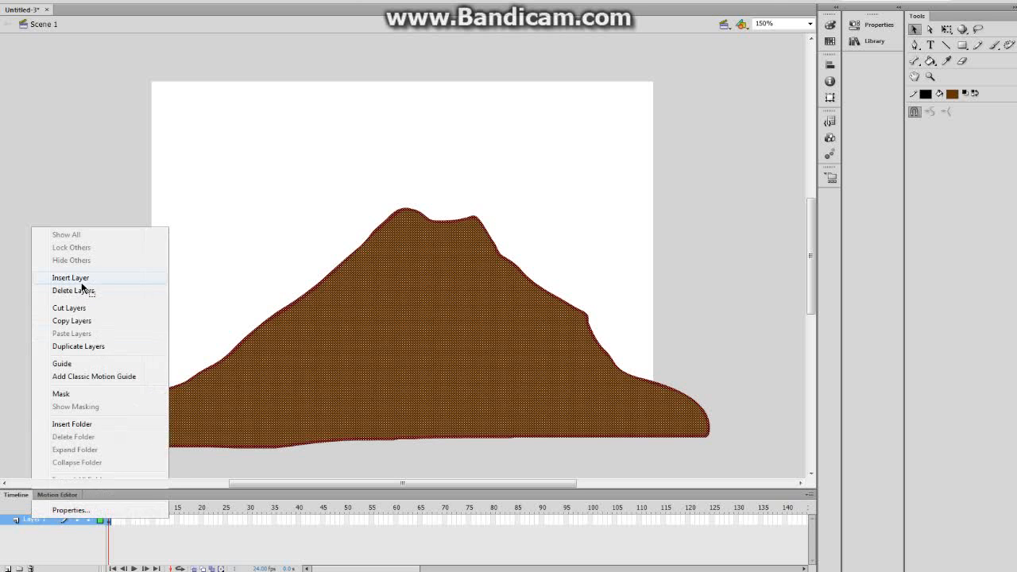
pyautogui.click(79, 278)
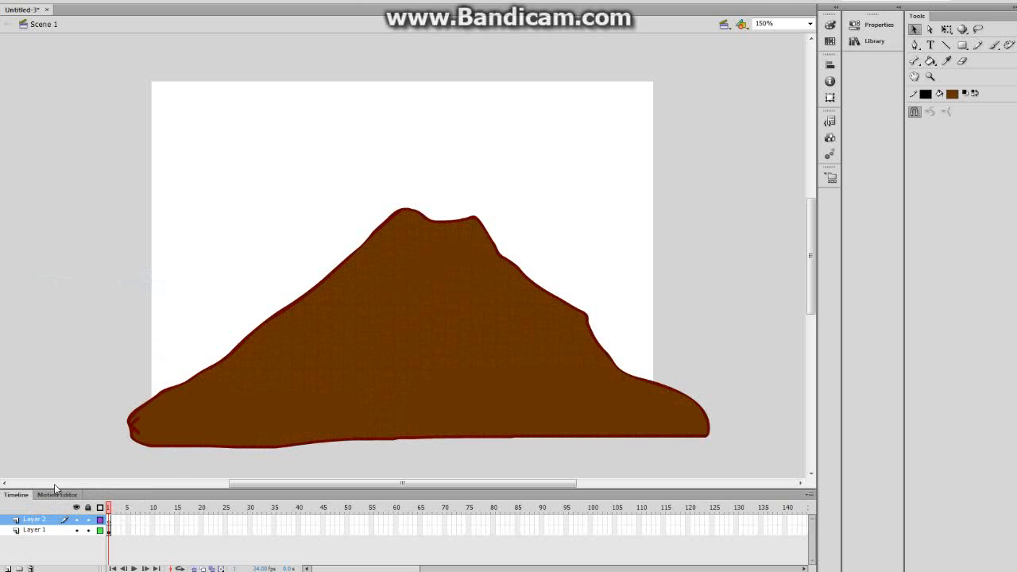
pyautogui.click(76, 530)
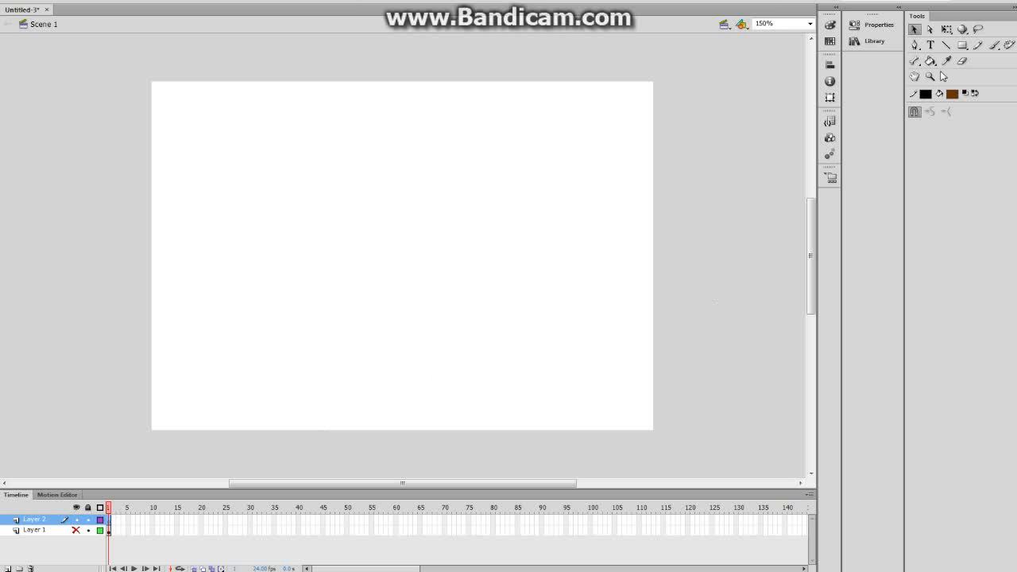
pyautogui.click(993, 46)
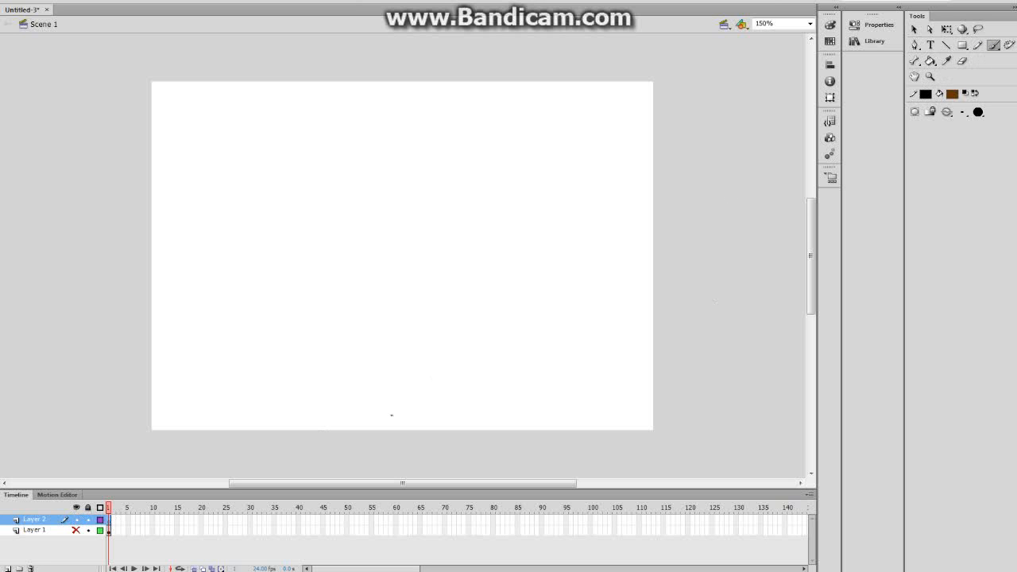
pyautogui.click(77, 530)
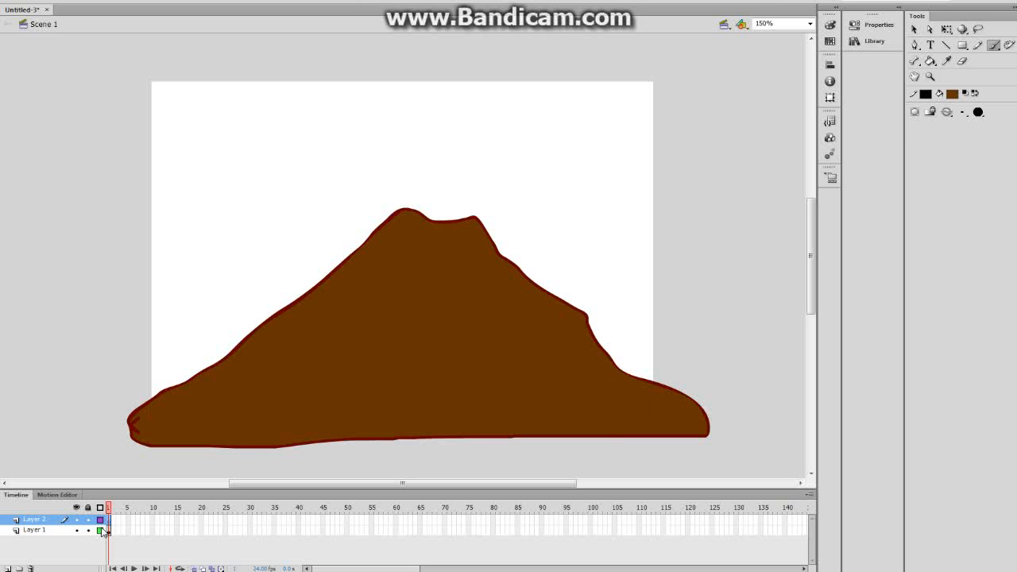
pyautogui.click(98, 530)
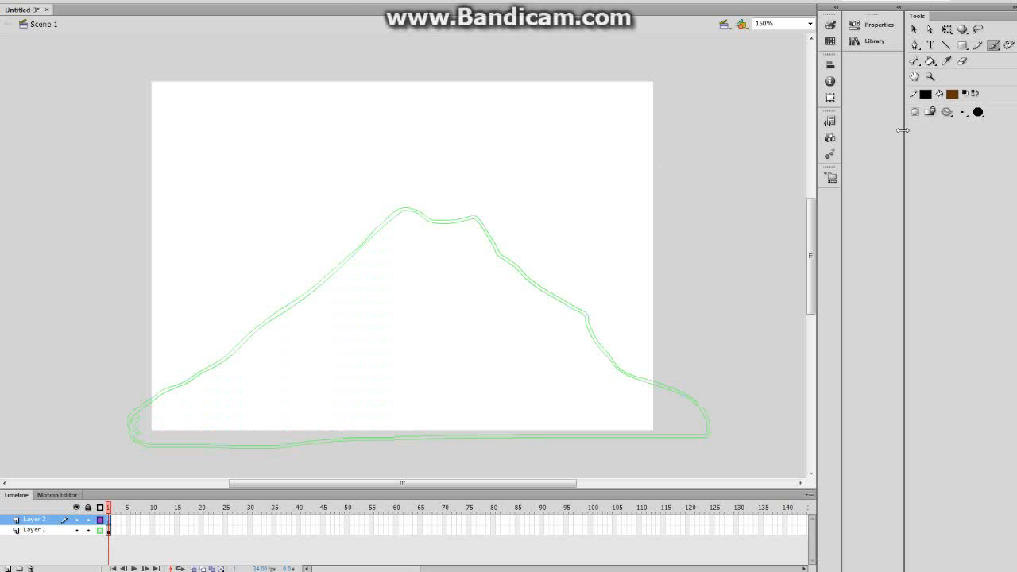
# Paint a closed red lava outline on Layer 2 with the Brush tool, running from the crater rim down into the volcano.
pyautogui.click(952, 92)
pyautogui.click(974, 167)
pyautogui.moveTo(396, 231)
pyautogui.mouseDown()
pyautogui.moveTo(401, 373)
pyautogui.moveTo(489, 367)
pyautogui.moveTo(492, 303)
pyautogui.moveTo(476, 216)
pyautogui.mouseUp()
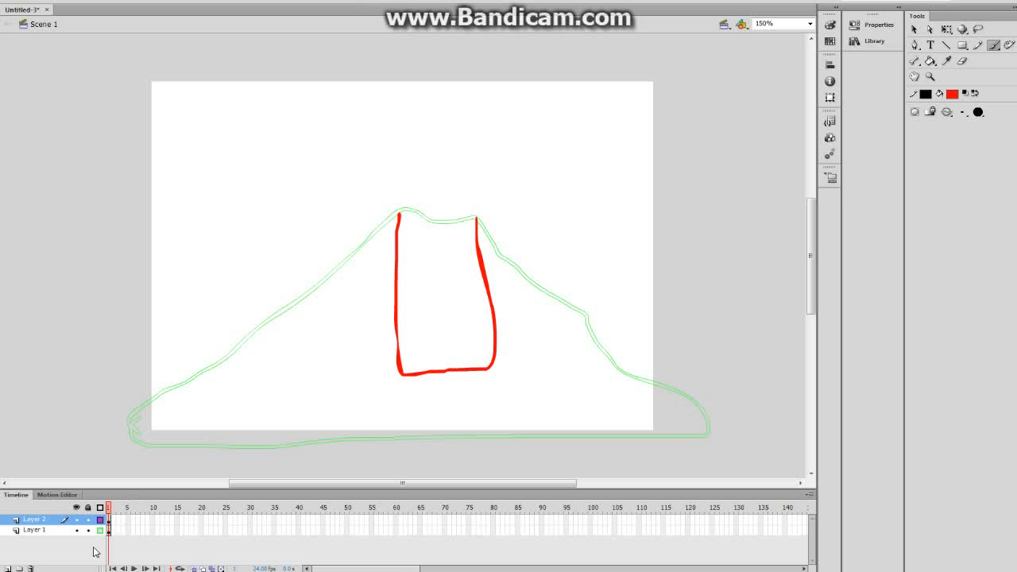
pyautogui.hotkey('ctrl', 'z')
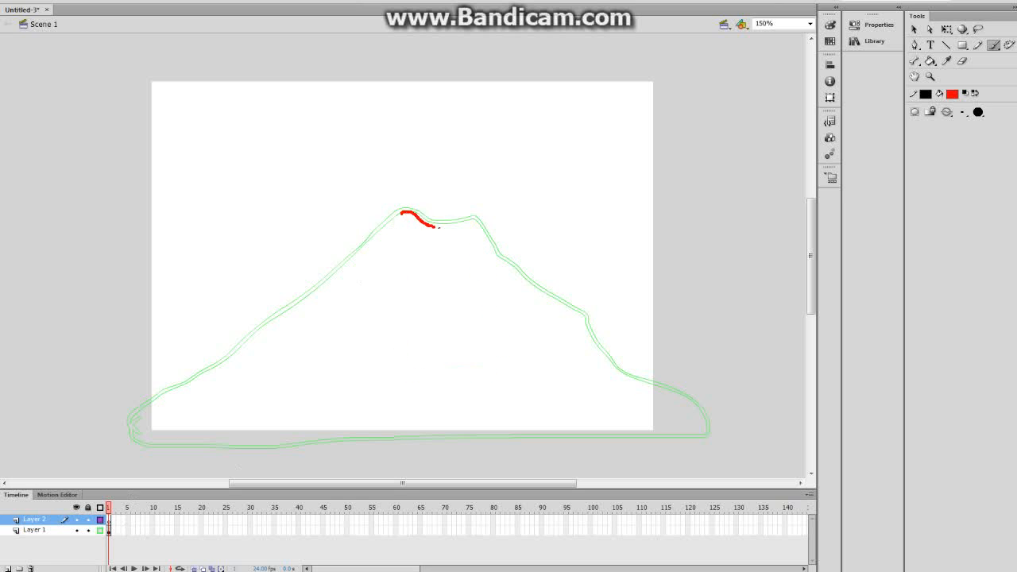
pyautogui.moveTo(470, 226)
pyautogui.mouseDown()
pyautogui.moveTo(492, 270)
pyautogui.moveTo(498, 318)
pyautogui.moveTo(484, 386)
pyautogui.moveTo(397, 375)
pyautogui.moveTo(391, 251)
pyautogui.mouseUp()
pyautogui.moveTo(403, 213); pyautogui.dragTo(404, 212)
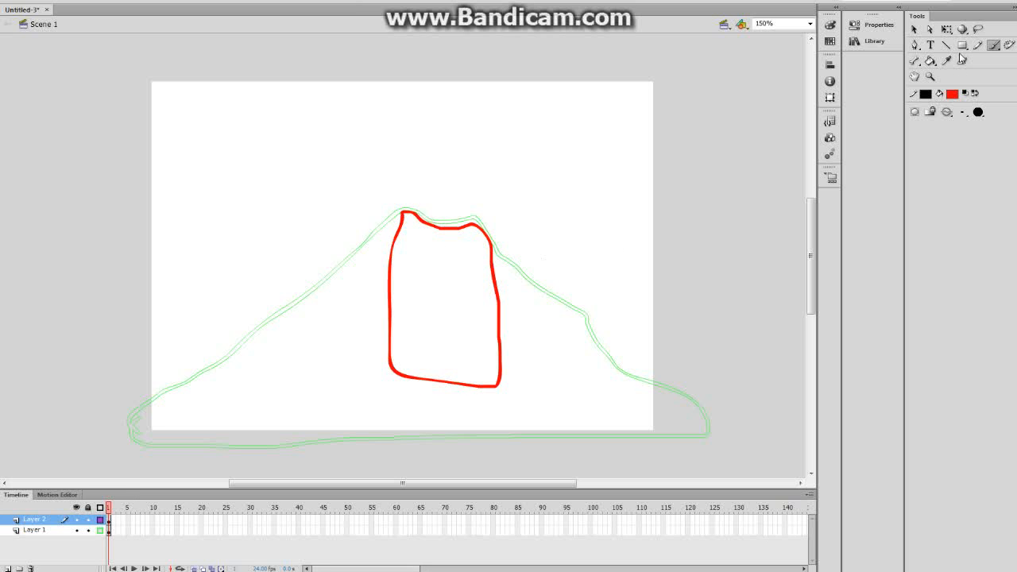
# Fill the lava outline with red and turn off the outline display of Layer 1.
pyautogui.click(930, 61)
pyautogui.click(437, 317)
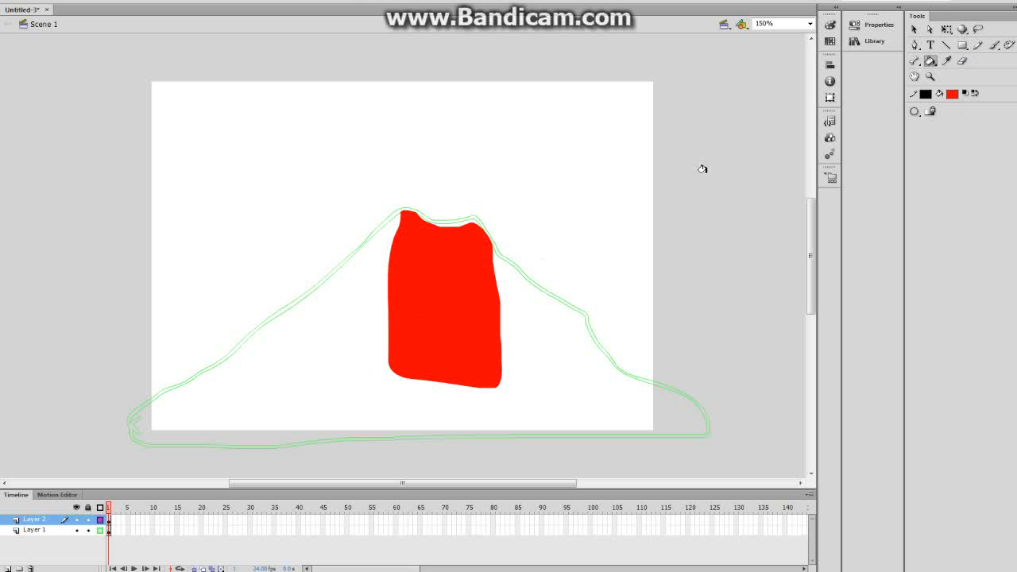
pyautogui.click(913, 29)
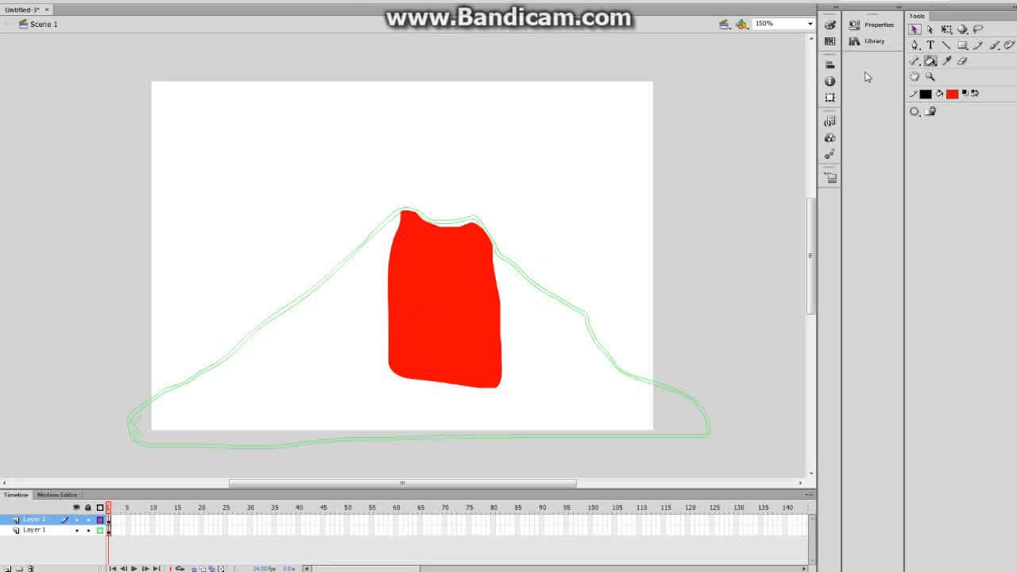
pyautogui.click(99, 531)
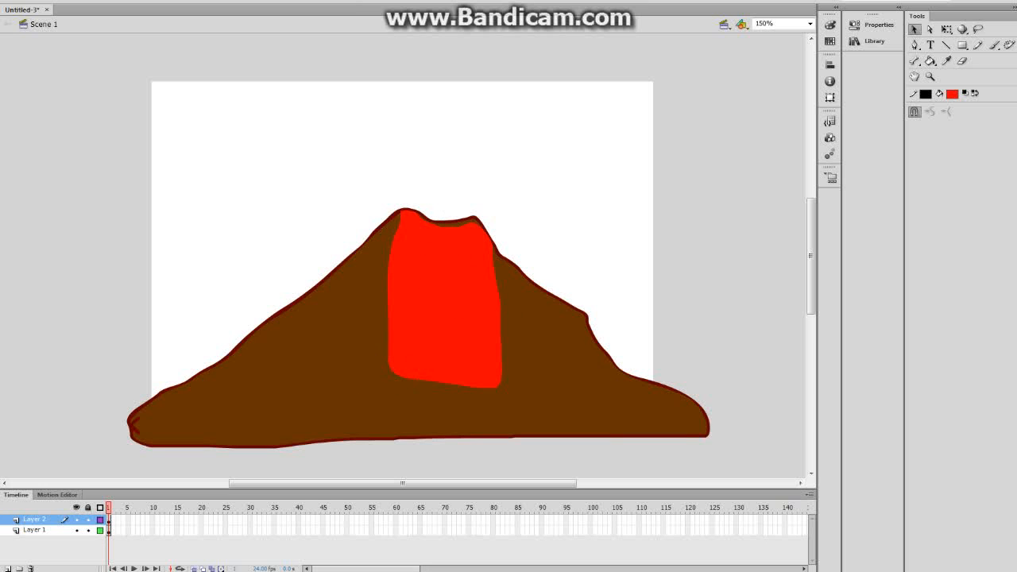
# Move the lava layer below the volcano layer and insert keyframes at frame 30 on both layers.
pyautogui.moveTo(37, 522); pyautogui.dragTo(43, 544)
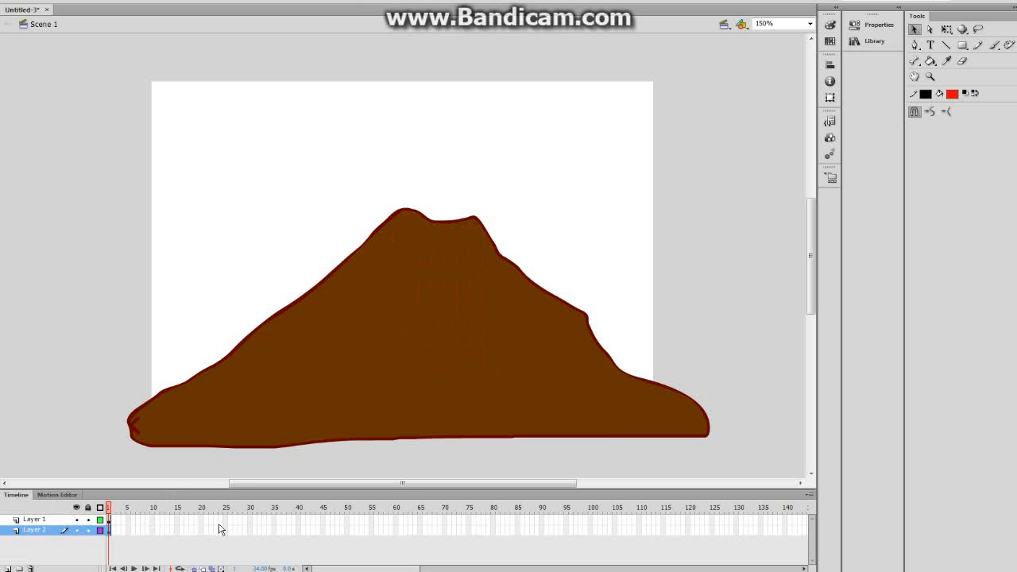
pyautogui.click(251, 521)
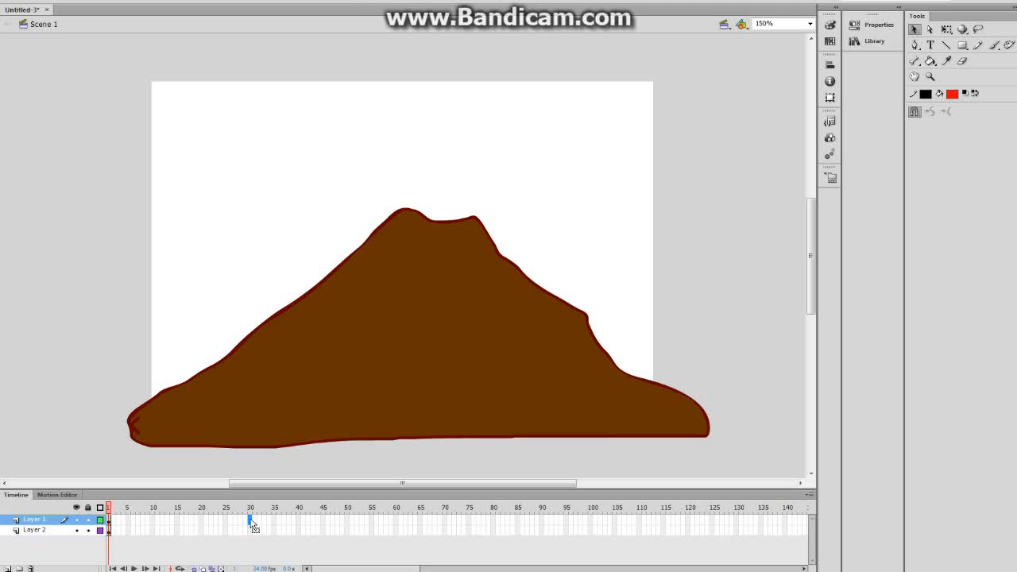
pyautogui.press('F6')
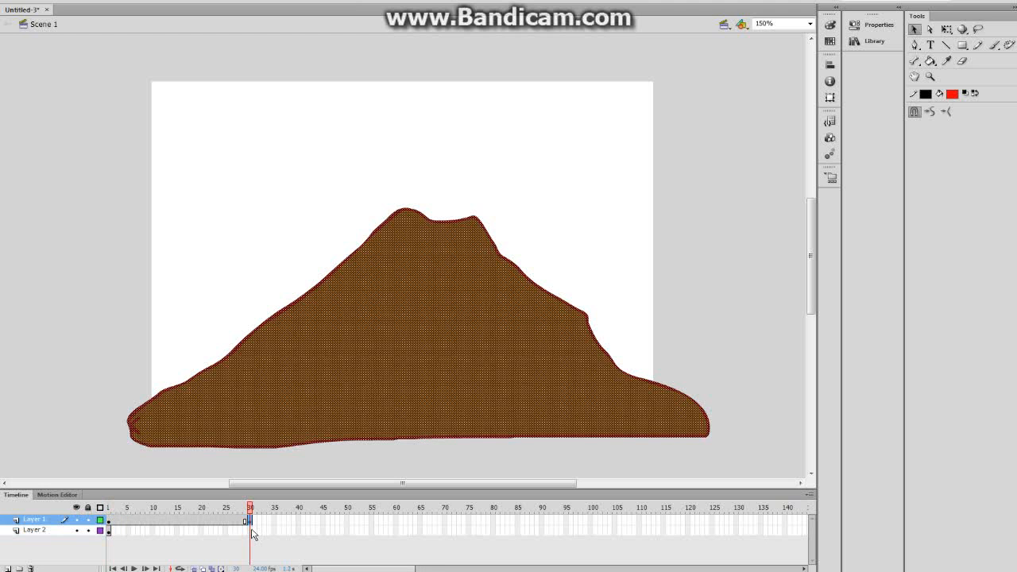
pyautogui.click(251, 530)
pyautogui.press('F5')
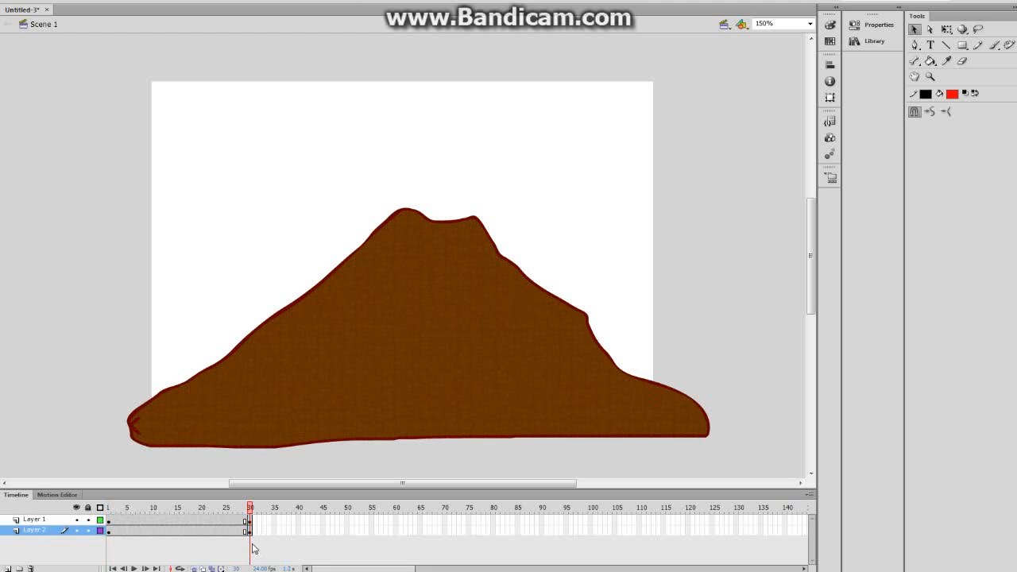
# Check the keyframes at frames 1 and 30 on both the volcano and lava layers.
pyautogui.click(250, 520)
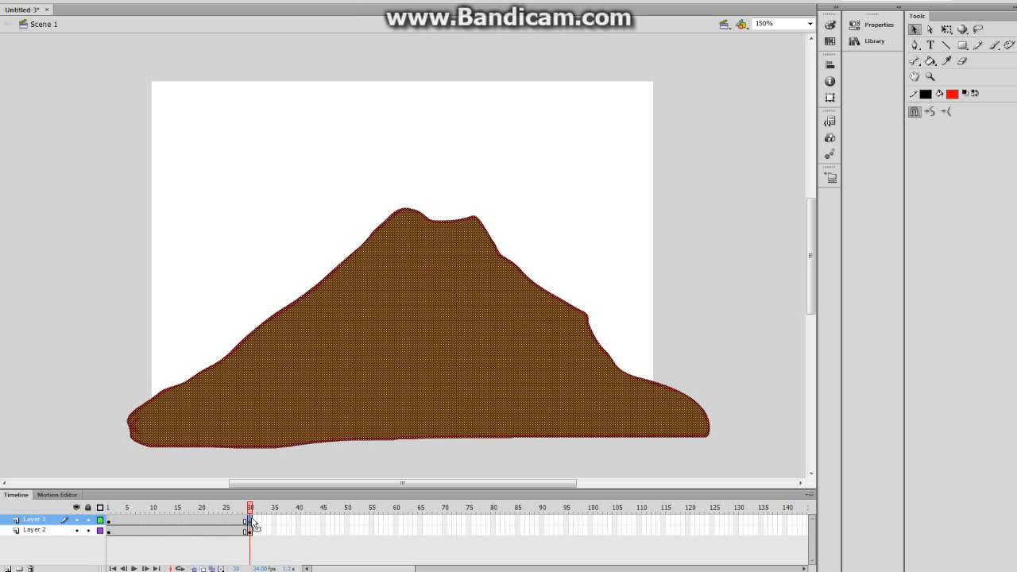
pyautogui.click(154, 558)
pyautogui.click(113, 522)
pyautogui.click(109, 530)
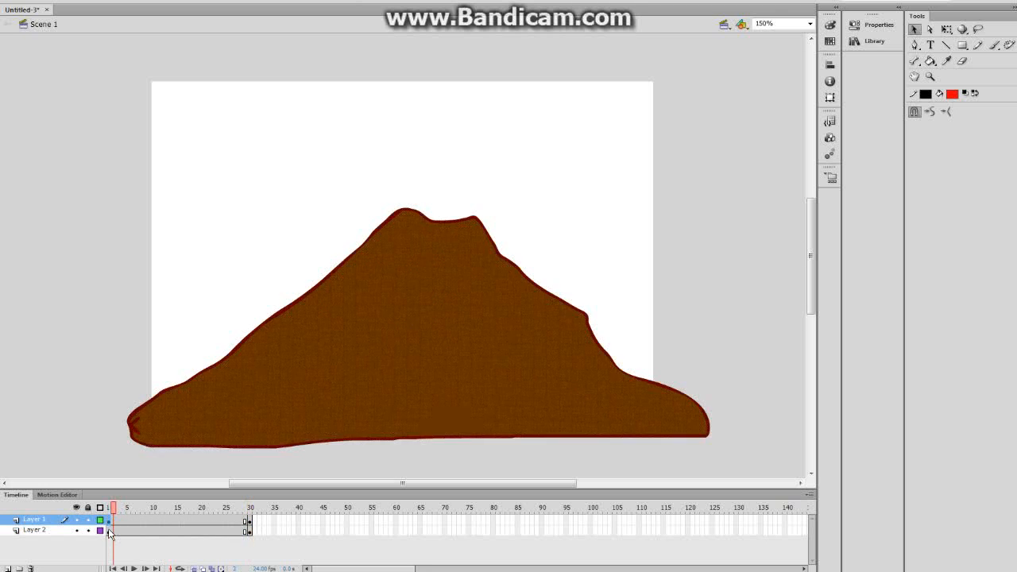
pyautogui.click(109, 522)
pyautogui.click(110, 532)
pyautogui.click(109, 522)
pyautogui.click(252, 522)
pyautogui.click(249, 530)
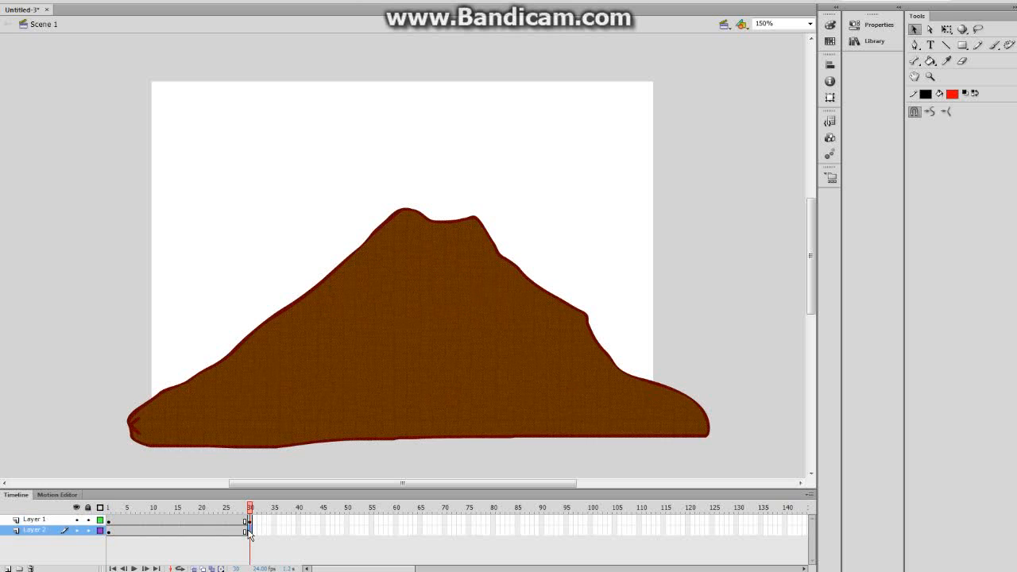
# Move the lava straight up above the crater at frame 30 and create a classic tween on Layer 2 from frame 1.
pyautogui.click(76, 520)
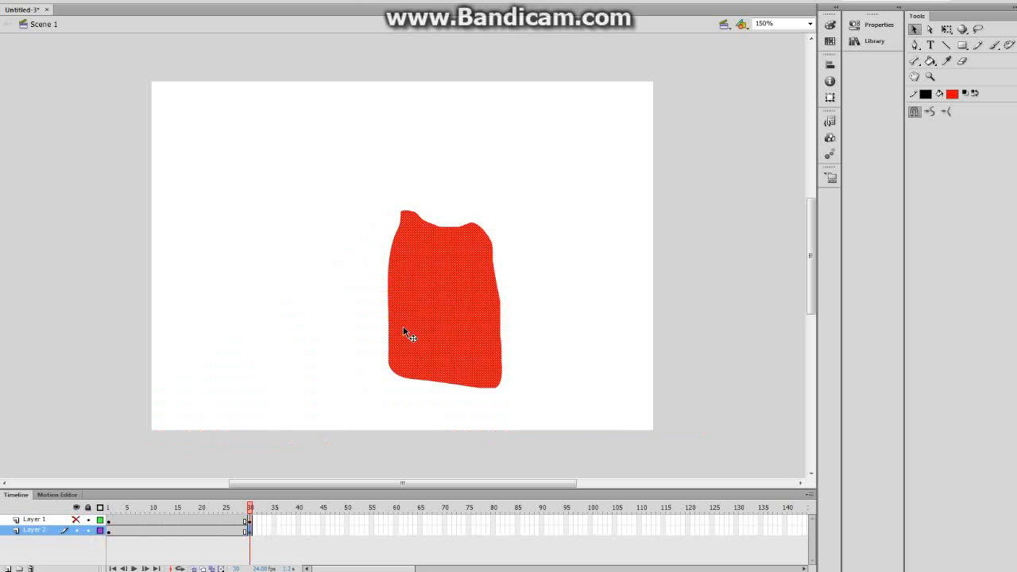
pyautogui.moveTo(451, 300); pyautogui.dragTo(452, 180)
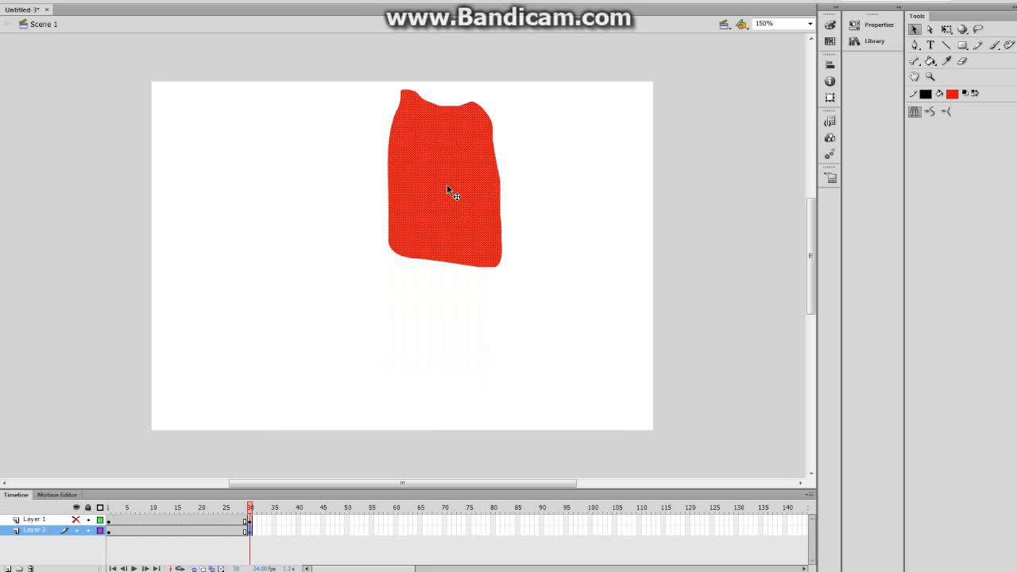
pyautogui.click(108, 531)
pyautogui.rightClick(109, 530)
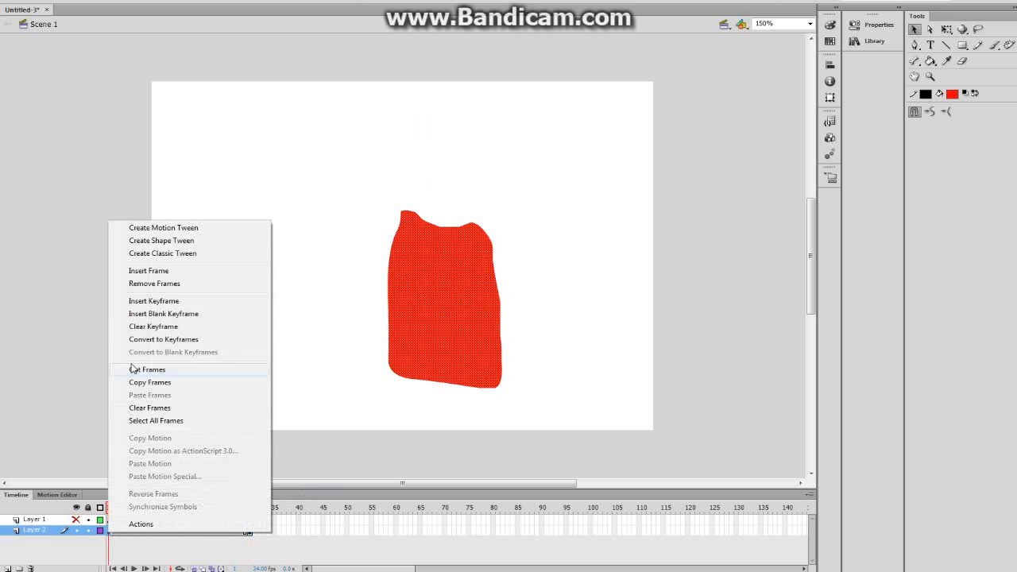
pyautogui.click(146, 253)
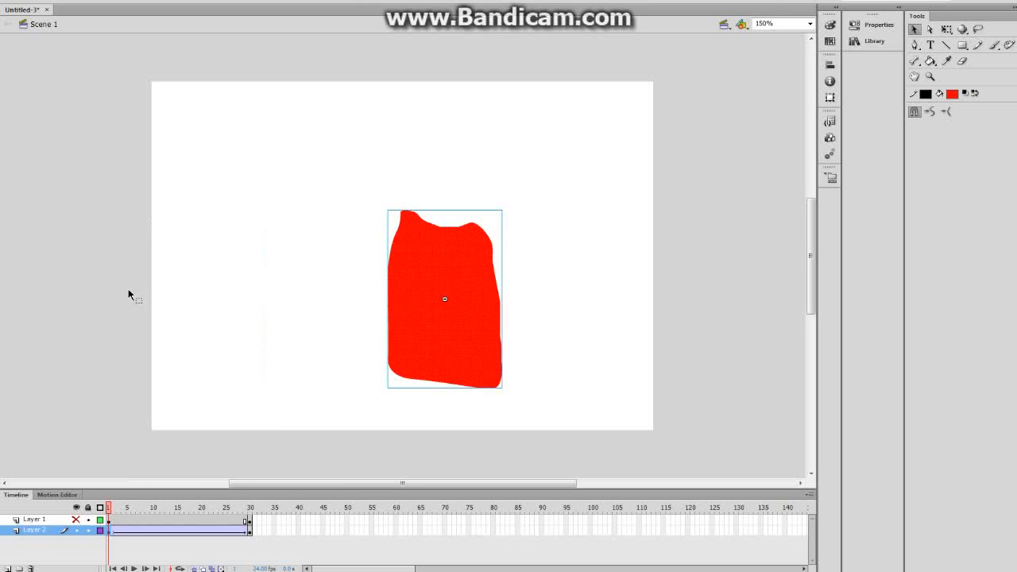
pyautogui.click(77, 520)
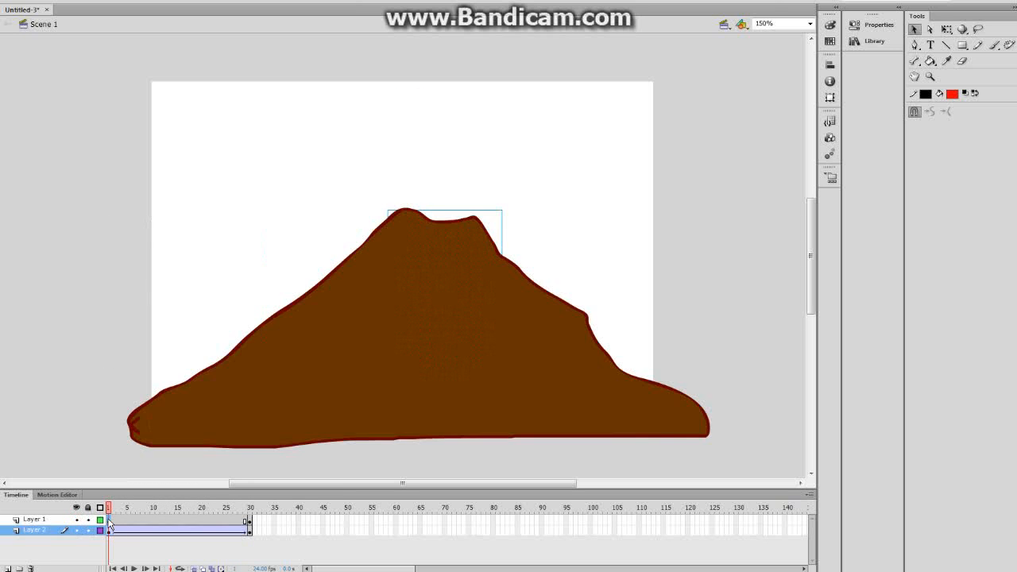
# Play the lava animation and compare the volcano scene at frames 1 and 30.
pyautogui.click(109, 519)
pyautogui.press('Return')
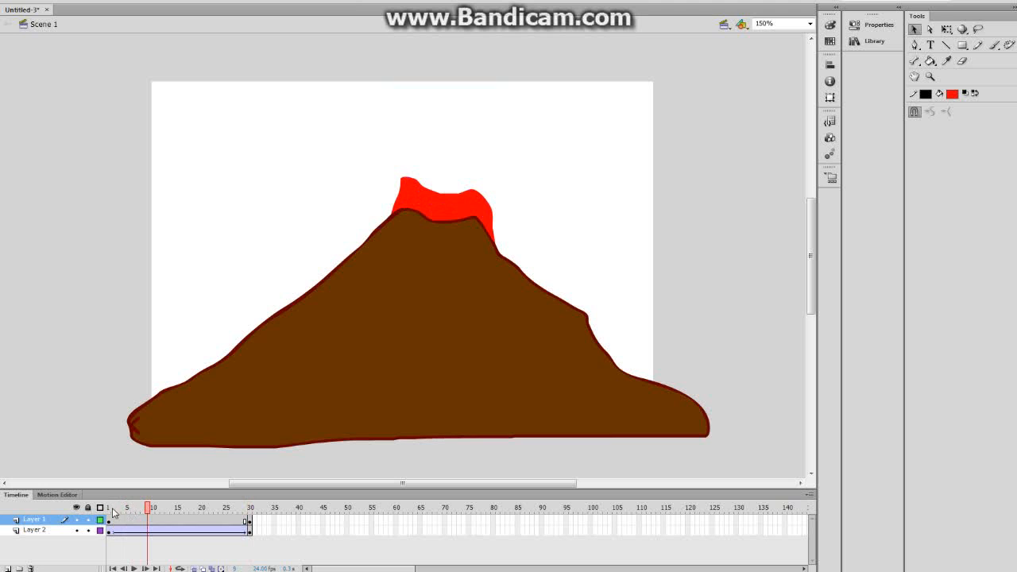
pyautogui.click(112, 522)
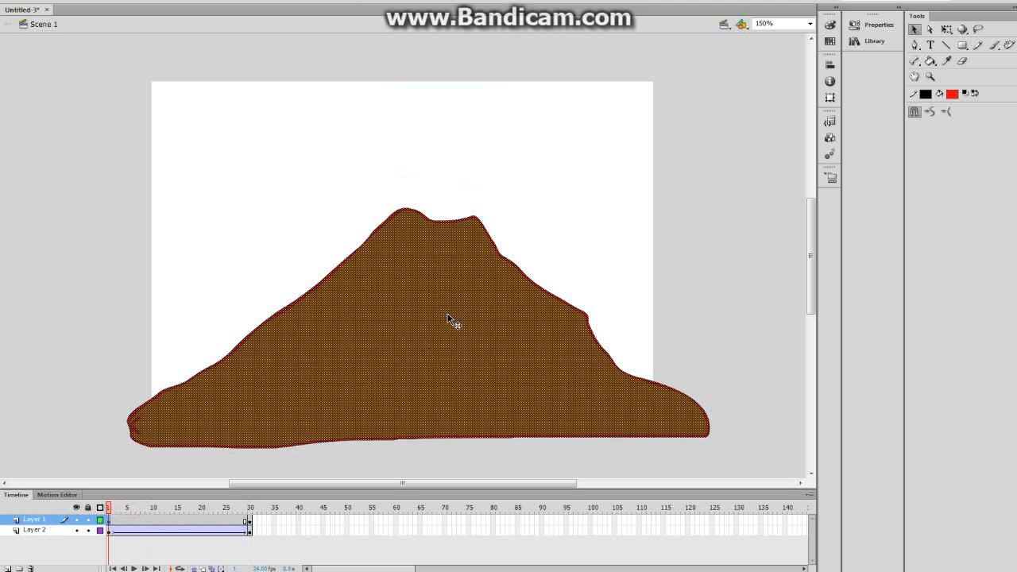
pyautogui.click(562, 175)
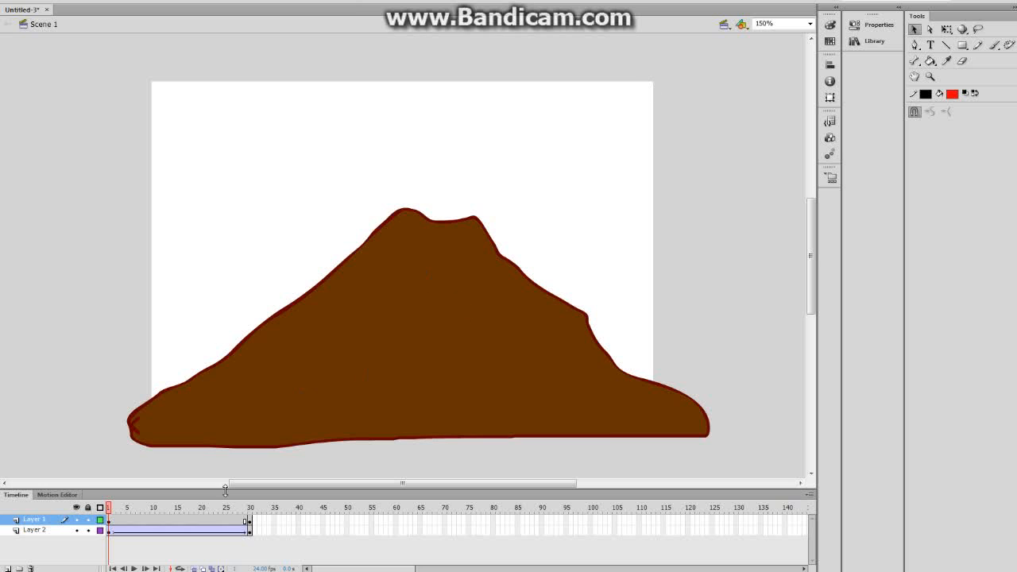
pyautogui.click(250, 531)
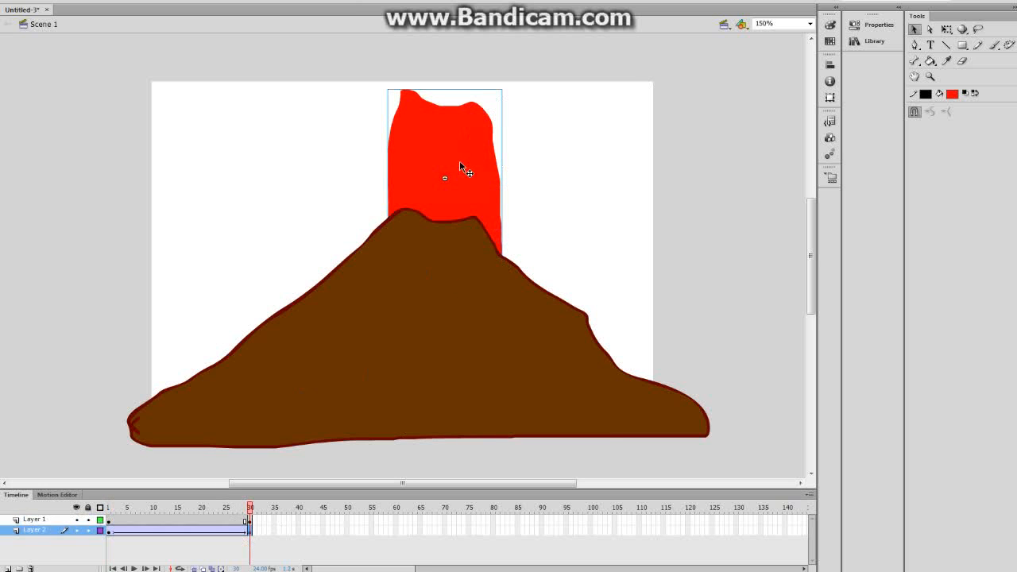
# Close Untitled-3 without saving, then create a new blank document viewed at 150% zoom.
pyautogui.click(46, 10)
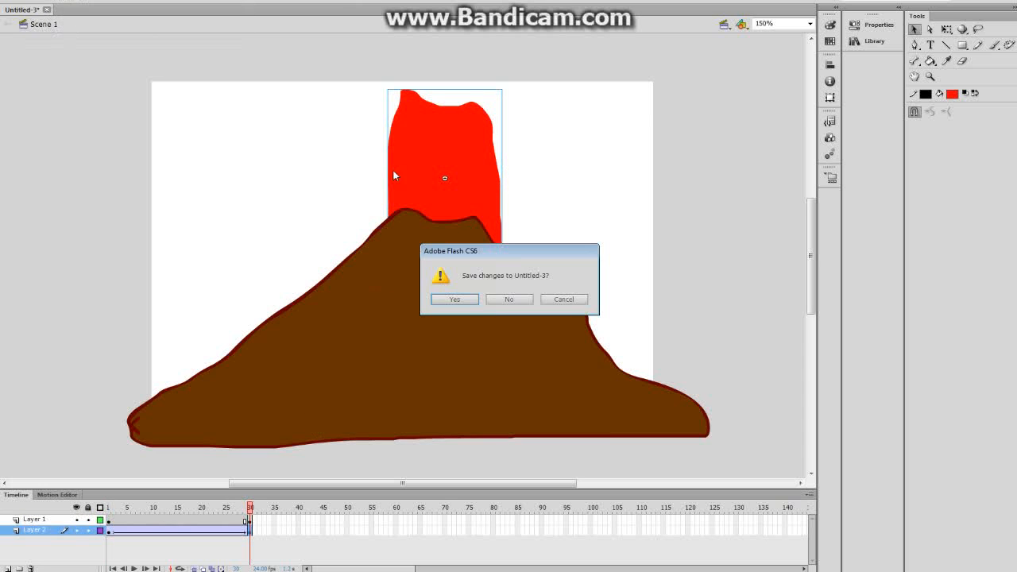
pyautogui.click(505, 302)
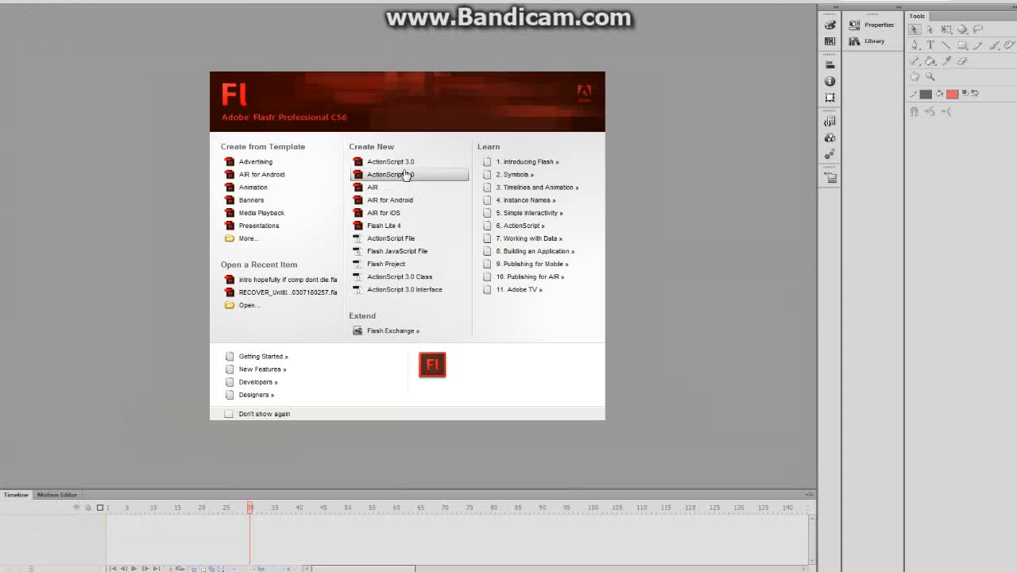
pyautogui.click(371, 188)
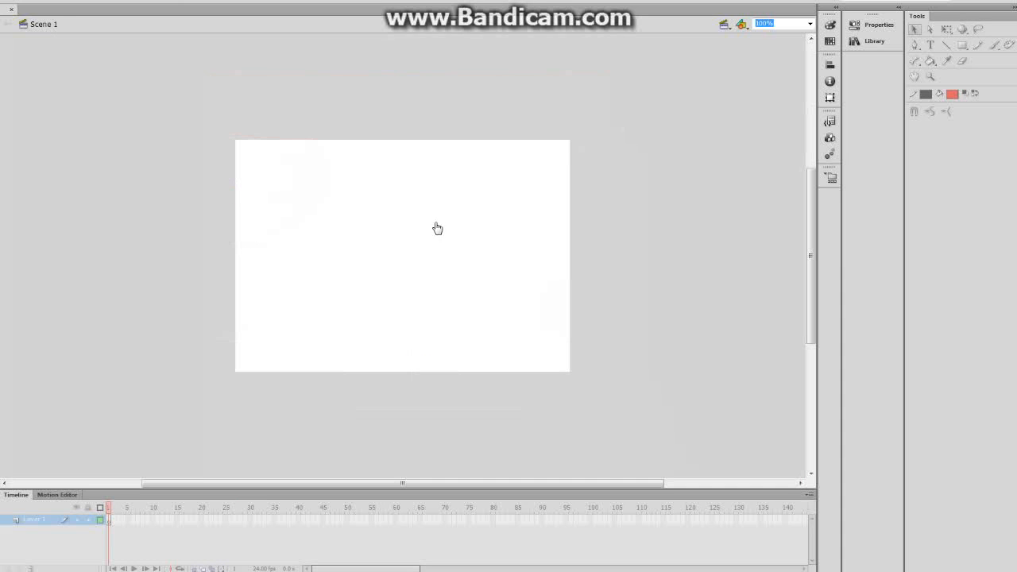
pyautogui.write('150')
pyautogui.press('Return')
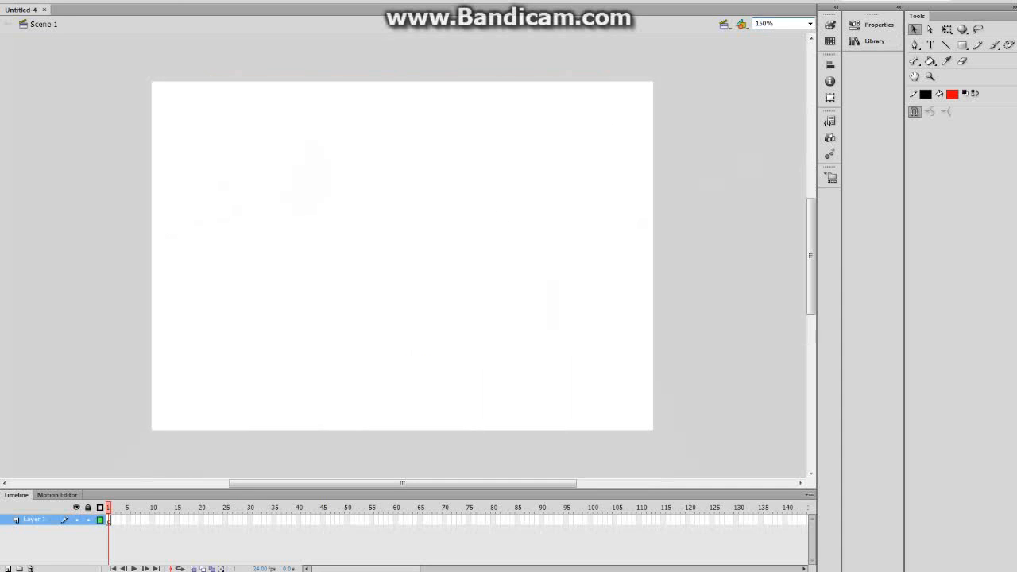
# Set the fill colour to dark red #330000 and draw a large oval near the middle of the stage.
pyautogui.click(993, 45)
pyautogui.click(952, 95)
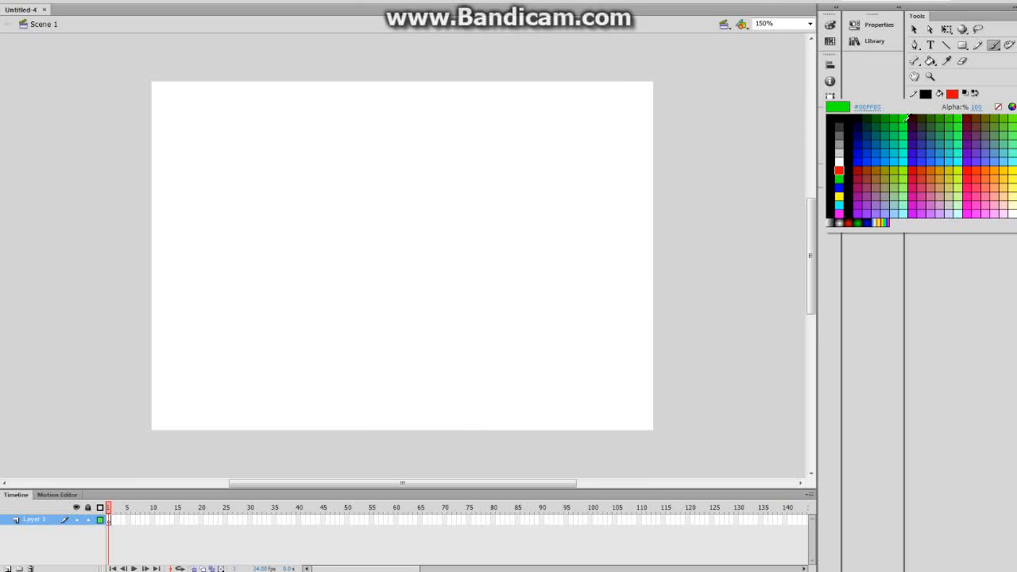
pyautogui.click(914, 116)
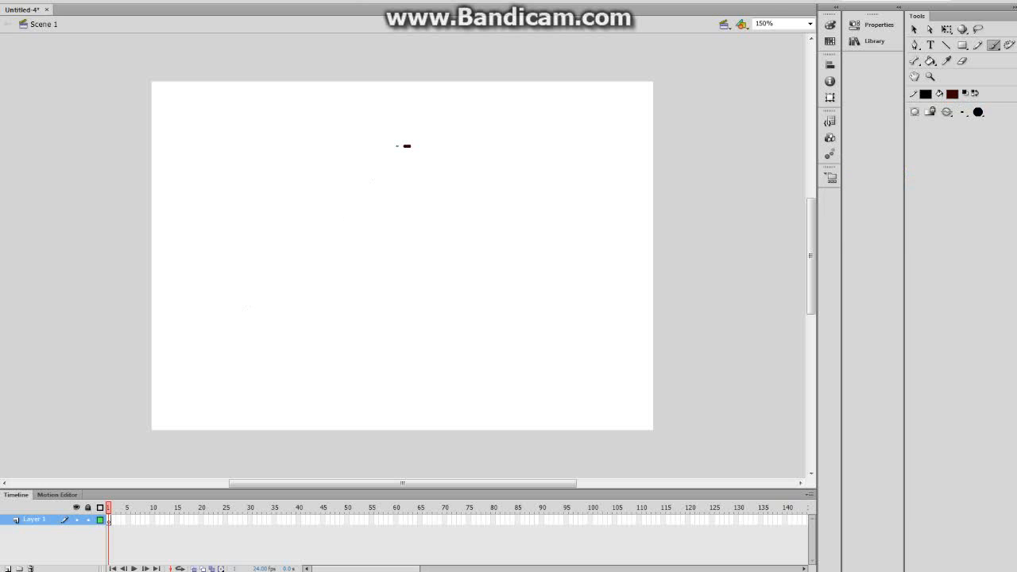
pyautogui.moveTo(355, 169)
pyautogui.mouseDown()
pyautogui.moveTo(412, 249)
pyautogui.moveTo(477, 207)
pyautogui.moveTo(471, 168)
pyautogui.moveTo(433, 147)
pyautogui.moveTo(382, 155)
pyautogui.mouseUp()
pyautogui.hotkey('ctrl', 'z')
pyautogui.click(962, 45)
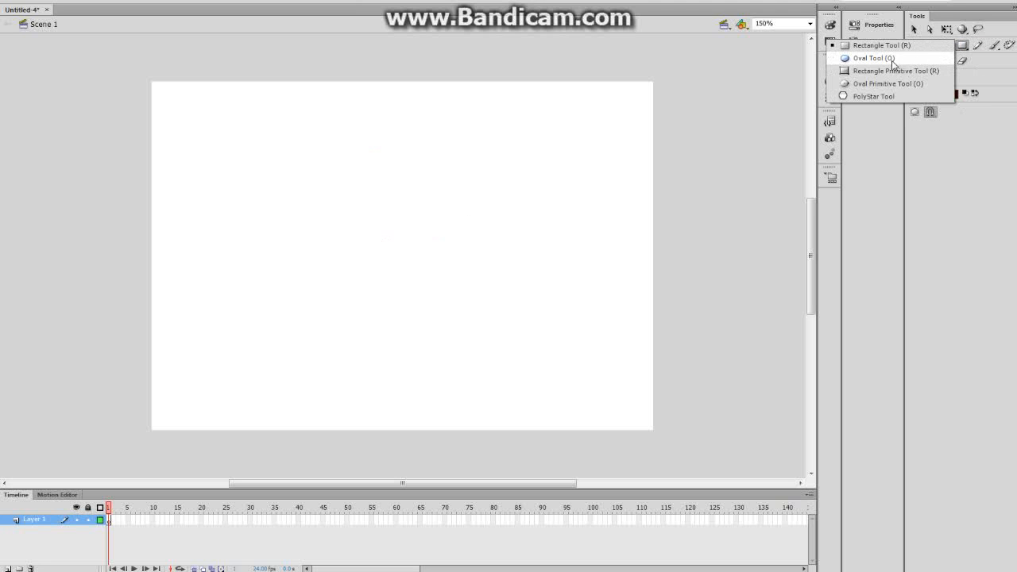
pyautogui.click(888, 61)
pyautogui.moveTo(288, 159); pyautogui.dragTo(483, 325)
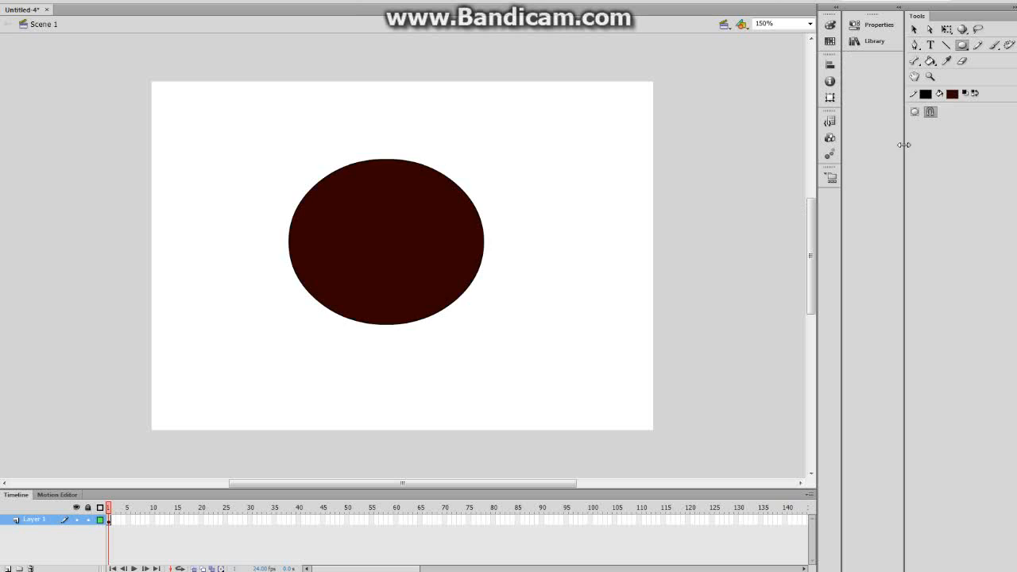
# Paint a magenta spiral inside the dark red oval with the Brush tool.
pyautogui.click(951, 94)
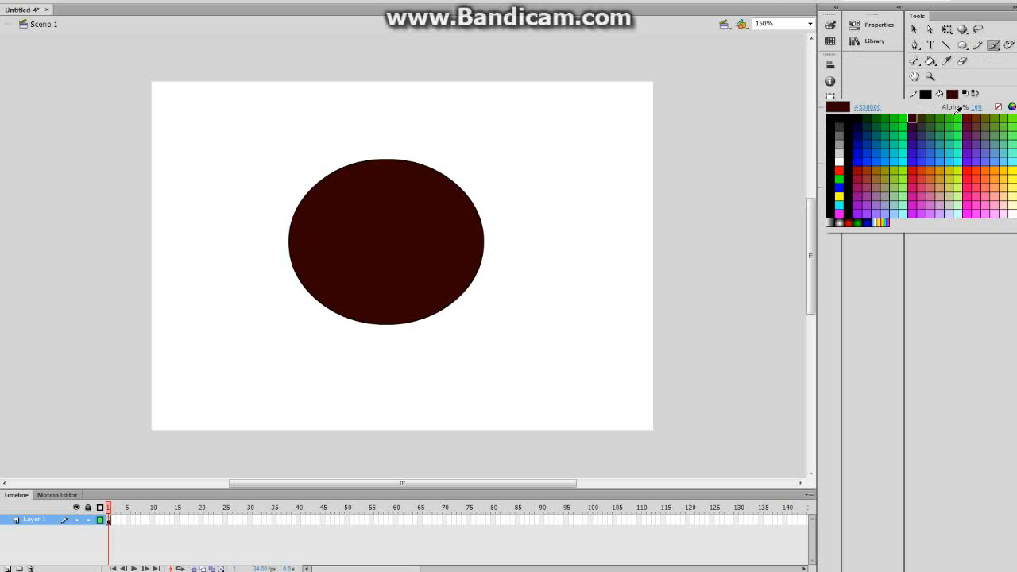
pyautogui.click(862, 188)
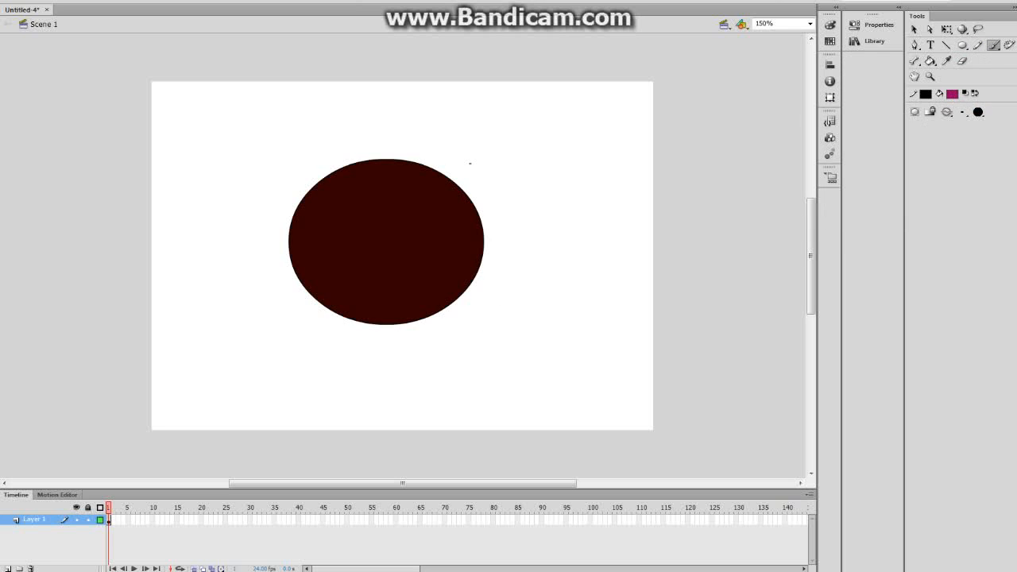
pyautogui.moveTo(412, 171)
pyautogui.mouseDown()
pyautogui.moveTo(371, 174)
pyautogui.moveTo(328, 226)
pyautogui.moveTo(433, 296)
pyautogui.moveTo(472, 259)
pyautogui.moveTo(457, 195)
pyautogui.moveTo(387, 191)
pyautogui.moveTo(384, 242)
pyautogui.moveTo(429, 251)
pyautogui.moveTo(414, 218)
pyautogui.mouseUp()
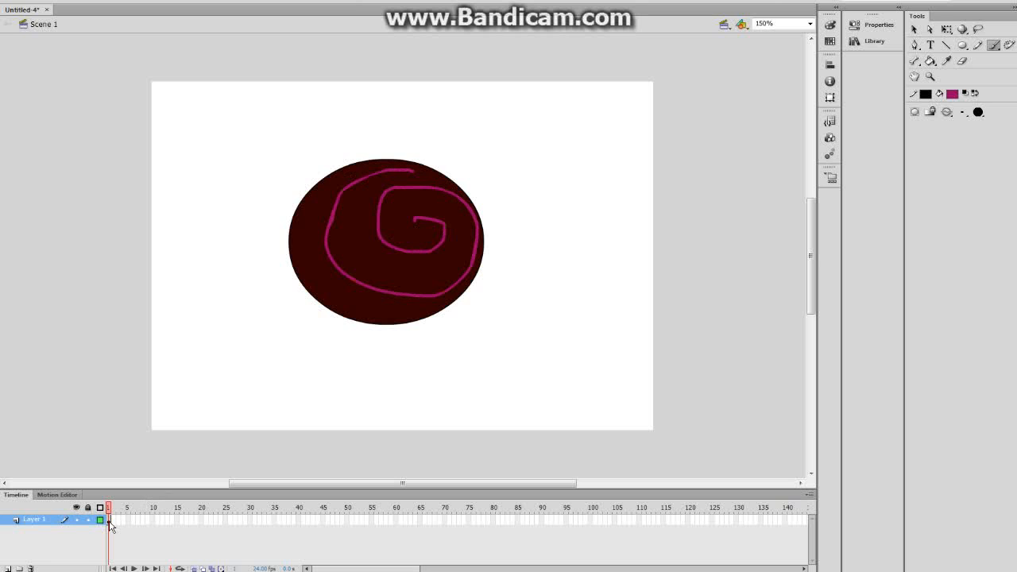
# Try inserting and clearing an ending keyframe at frame 45 of Layer 1.
pyautogui.moveTo(110, 524); pyautogui.dragTo(328, 527)
pyautogui.click(324, 527)
pyautogui.press('F5')
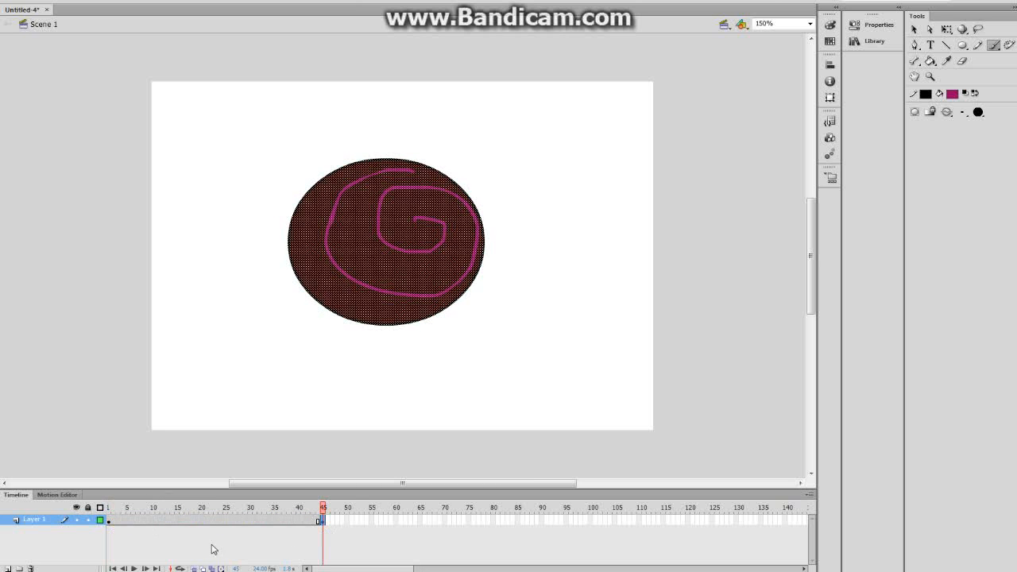
pyautogui.rightClick(110, 524)
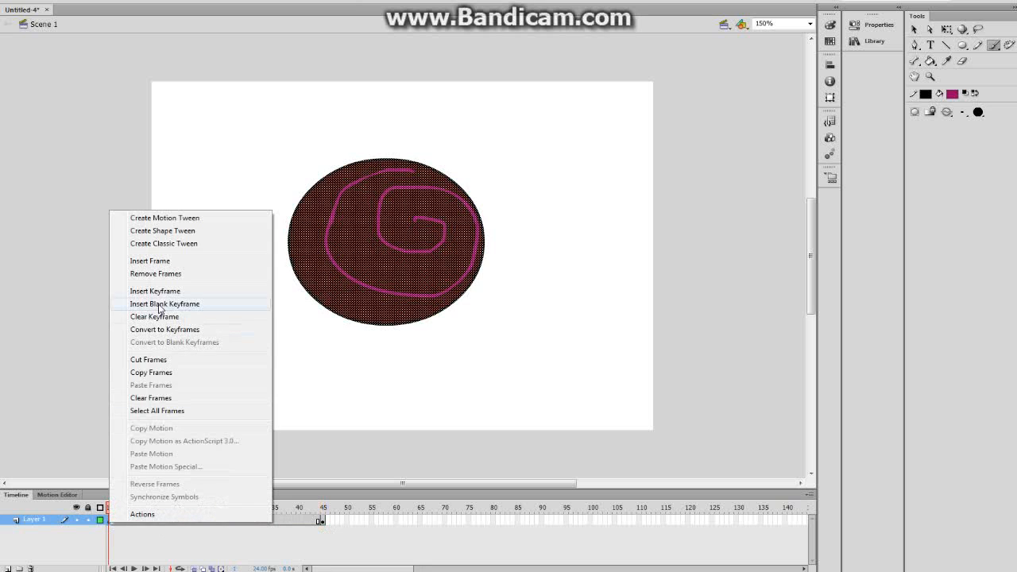
pyautogui.click(156, 318)
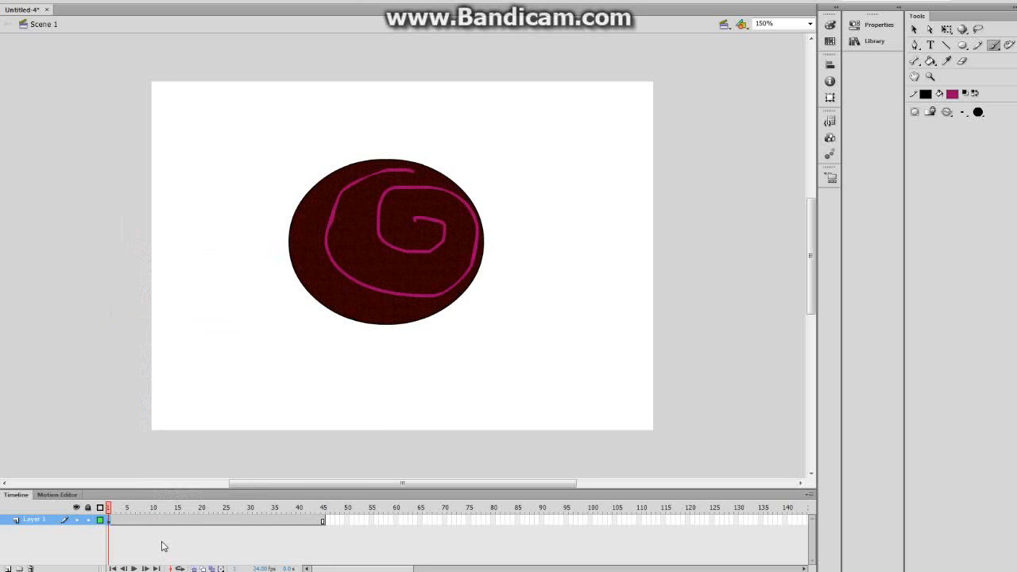
pyautogui.press('F6')
pyautogui.click(112, 522)
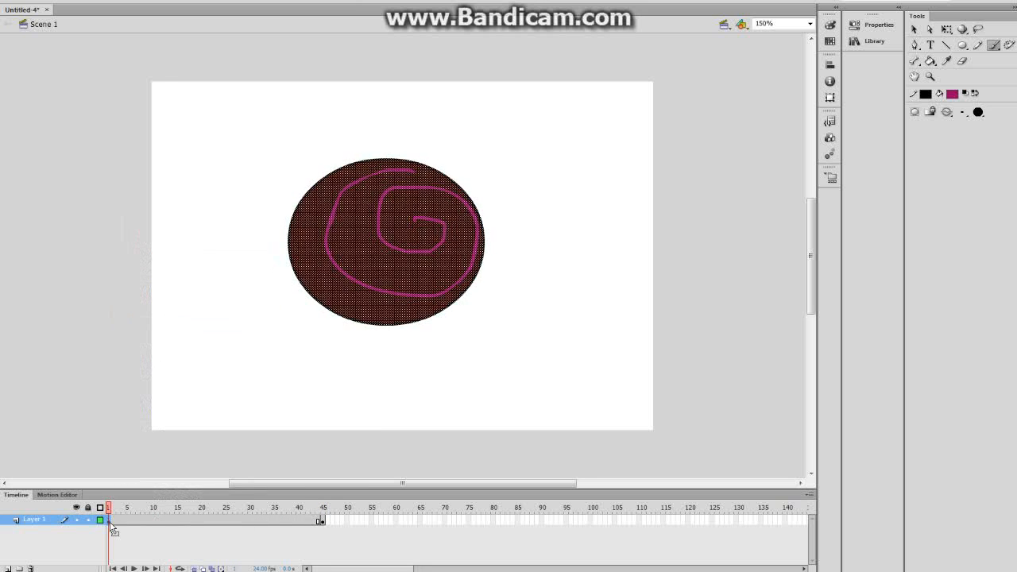
# Undo the frames added up to frame 45 on Layer 1, back to the single frame 1.
pyautogui.click(321, 521)
pyautogui.hotkey('shift', ',')
pyautogui.hotkey('shift', '.')
pyautogui.hotkey('shift', ',')
pyautogui.click(116, 537)
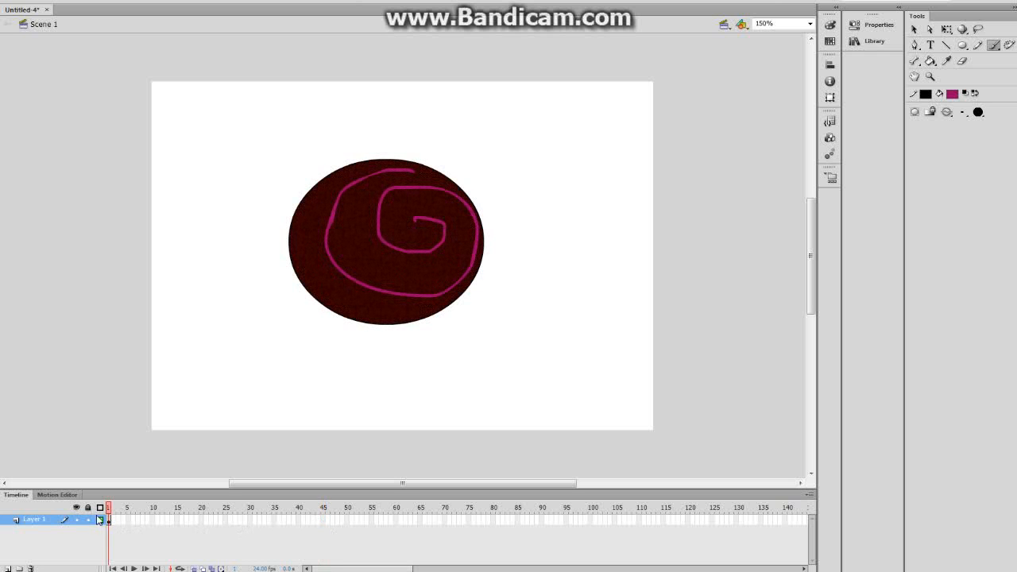
# Insert a keyframe at frame 36 of Layer 1 containing the oval and spiral.
pyautogui.rightClick(109, 520)
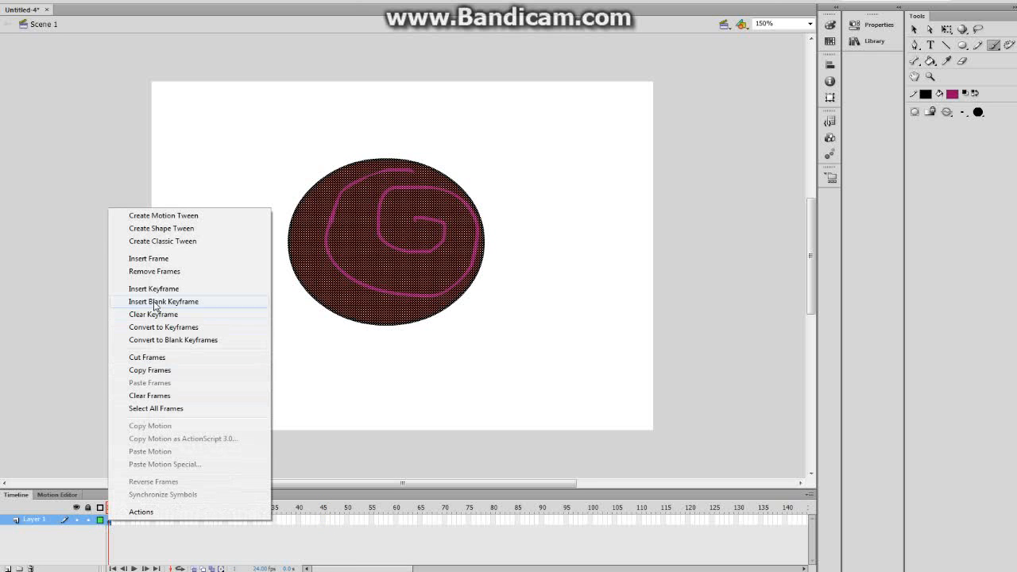
pyautogui.click(151, 370)
pyautogui.click(279, 520)
pyautogui.press('F5')
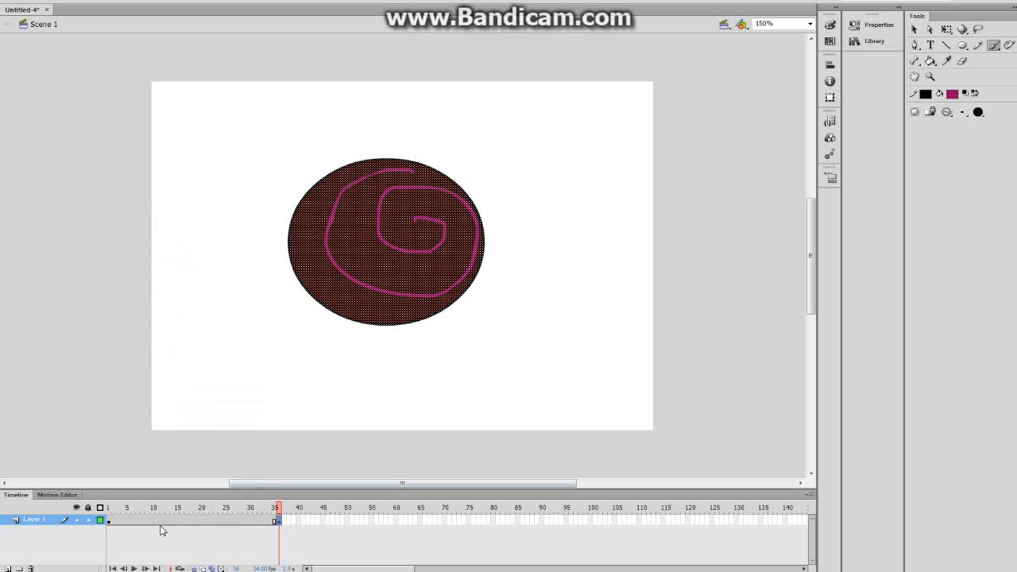
# Delete the oval and spiral from frame 1 only and compare that frame with frame 36.
pyautogui.click(109, 521)
pyautogui.press('Delete')
pyautogui.click(278, 521)
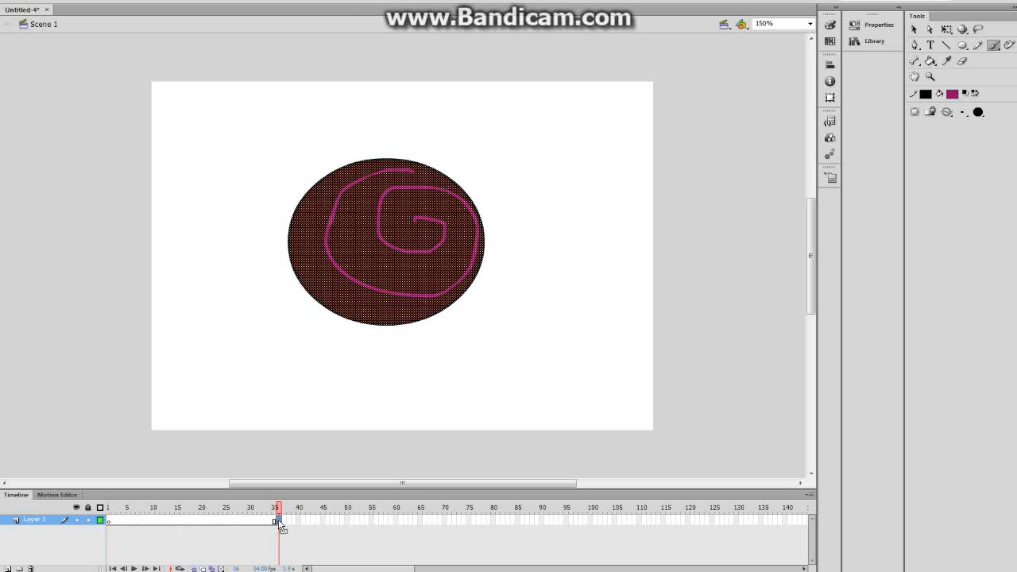
pyautogui.click(267, 545)
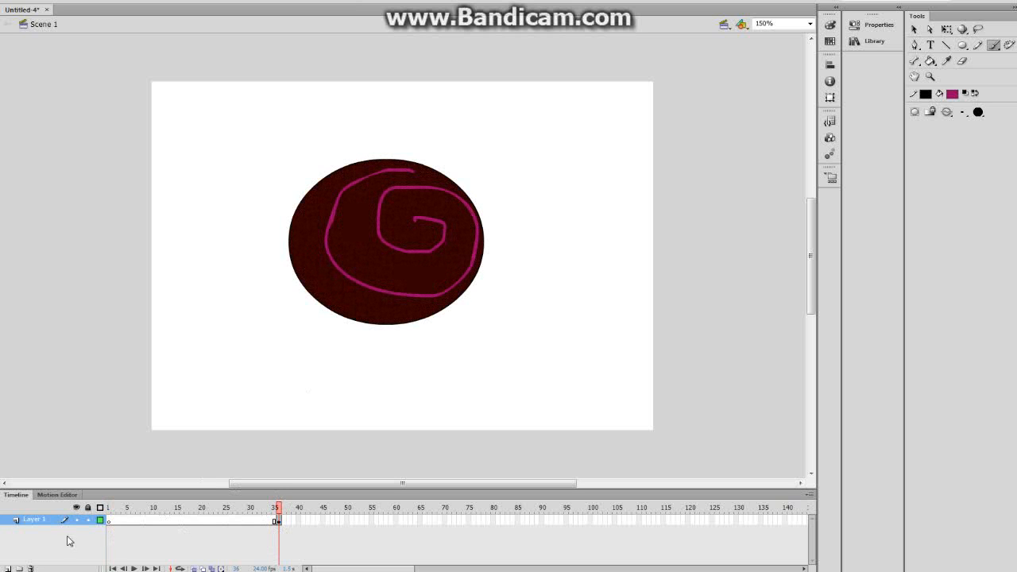
pyautogui.click(109, 521)
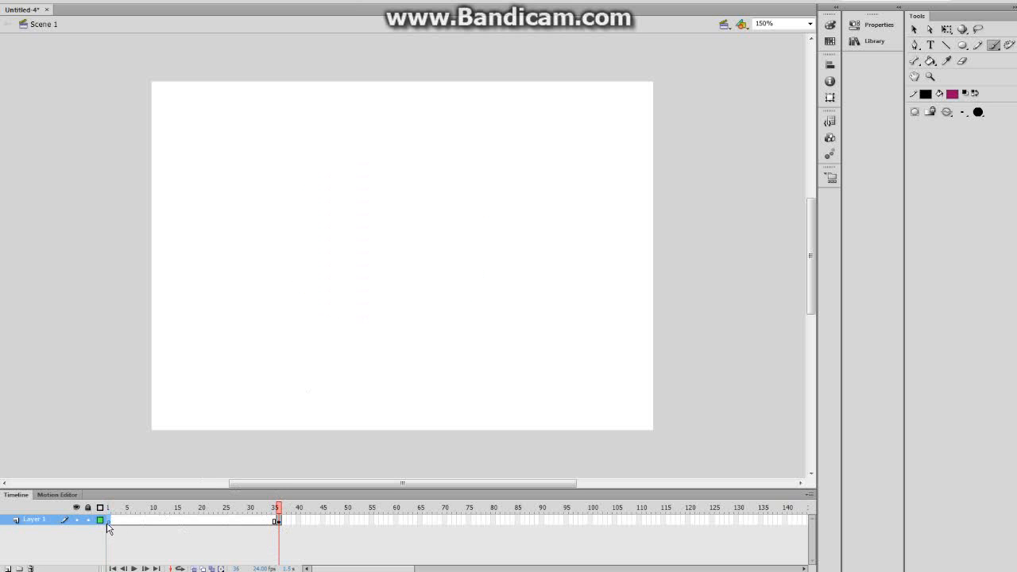
pyautogui.click(278, 521)
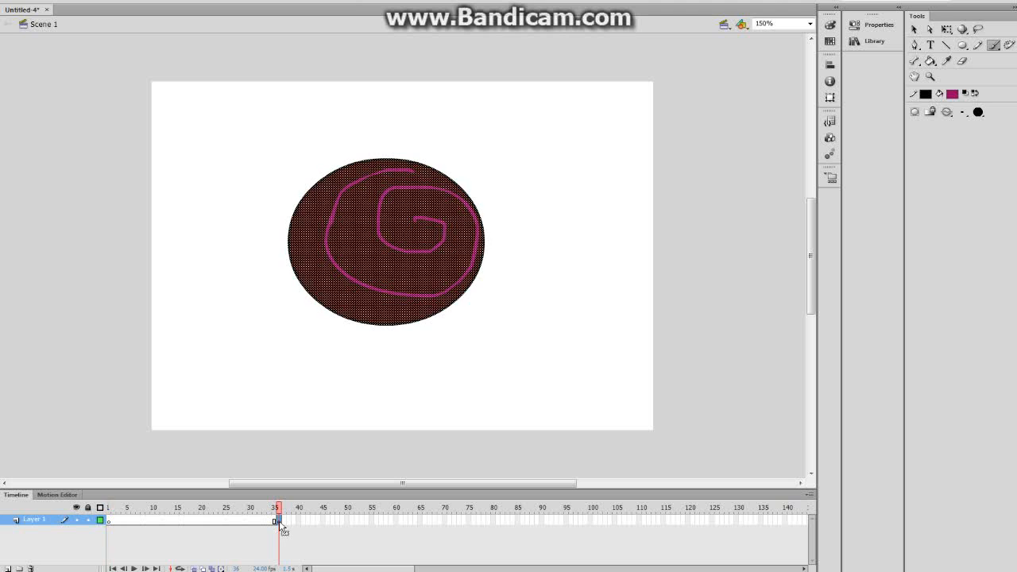
# Paint scattered magenta brush dashes on frame 1 outside the stage, along its upper, right and lower-right edges.
pyautogui.click(109, 521)
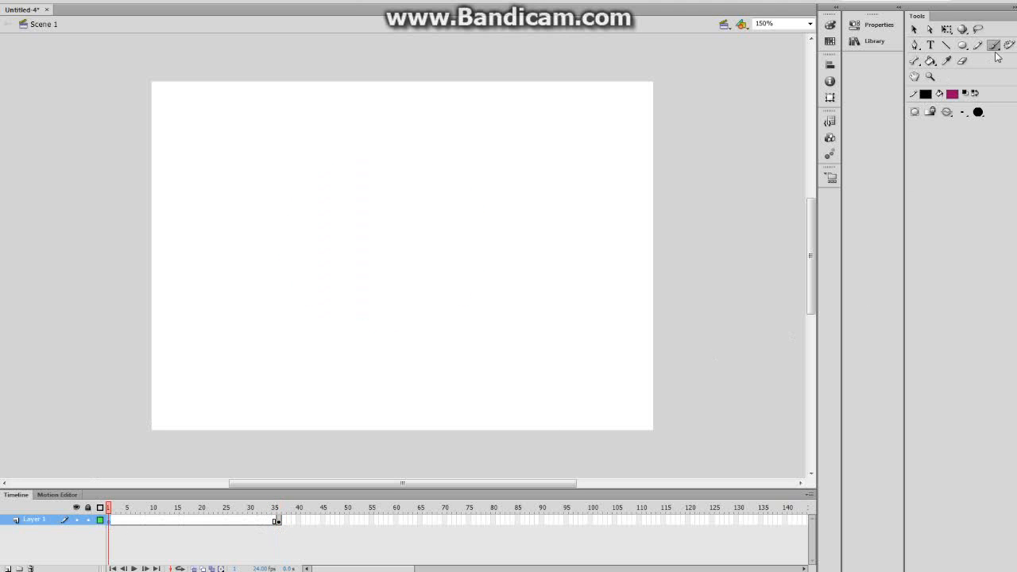
pyautogui.moveTo(79, 94); pyautogui.dragTo(135, 67)
pyautogui.moveTo(238, 50); pyautogui.dragTo(360, 51)
pyautogui.moveTo(487, 46); pyautogui.dragTo(552, 55)
pyautogui.moveTo(684, 76); pyautogui.dragTo(711, 88)
pyautogui.moveTo(725, 410); pyautogui.dragTo(711, 436)
pyautogui.moveTo(704, 412); pyautogui.dragTo(697, 449)
pyautogui.moveTo(729, 250); pyautogui.dragTo(711, 329)
pyautogui.moveTo(662, 108); pyautogui.dragTo(673, 156)
pyautogui.moveTo(691, 242); pyautogui.dragTo(699, 281)
pyautogui.moveTo(677, 340); pyautogui.dragTo(672, 400)
pyautogui.moveTo(528, 465); pyautogui.dragTo(576, 466)
pyautogui.moveTo(631, 461); pyautogui.dragTo(647, 461)
# Paint more magenta dashes outside the stage's left and lower edges and select all the artwork on frame 1.
pyautogui.moveTo(346, 483); pyautogui.dragTo(247, 461)
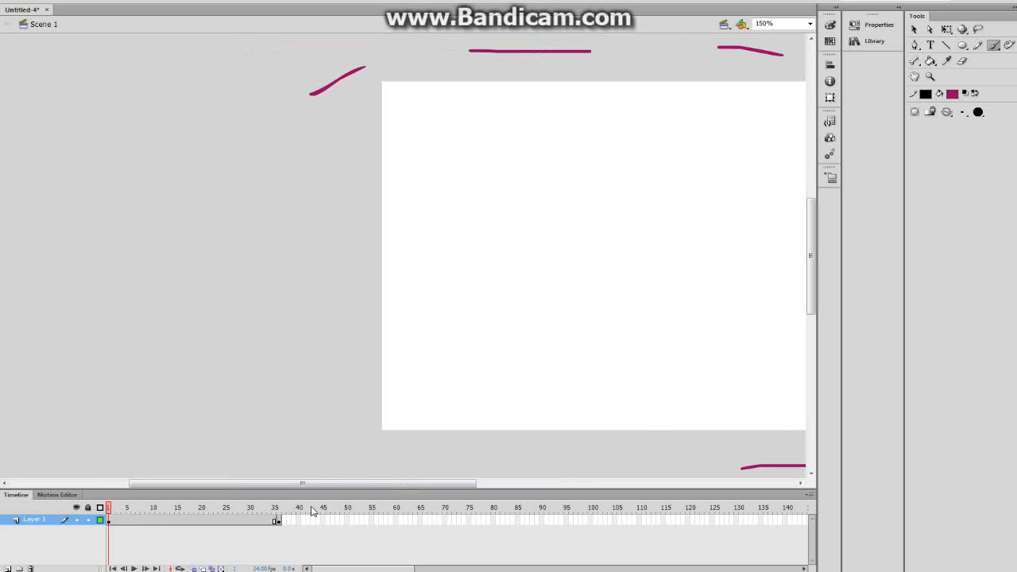
pyautogui.moveTo(378, 485); pyautogui.dragTo(460, 485)
pyautogui.moveTo(148, 122); pyautogui.dragTo(137, 143)
pyautogui.moveTo(117, 241); pyautogui.dragTo(106, 276)
pyautogui.moveTo(101, 340); pyautogui.dragTo(186, 418)
pyautogui.moveTo(202, 430); pyautogui.dragTo(256, 444)
pyautogui.moveTo(285, 460); pyautogui.dragTo(322, 461)
pyautogui.moveTo(397, 460); pyautogui.dragTo(430, 459)
pyautogui.moveTo(481, 465); pyautogui.dragTo(506, 465)
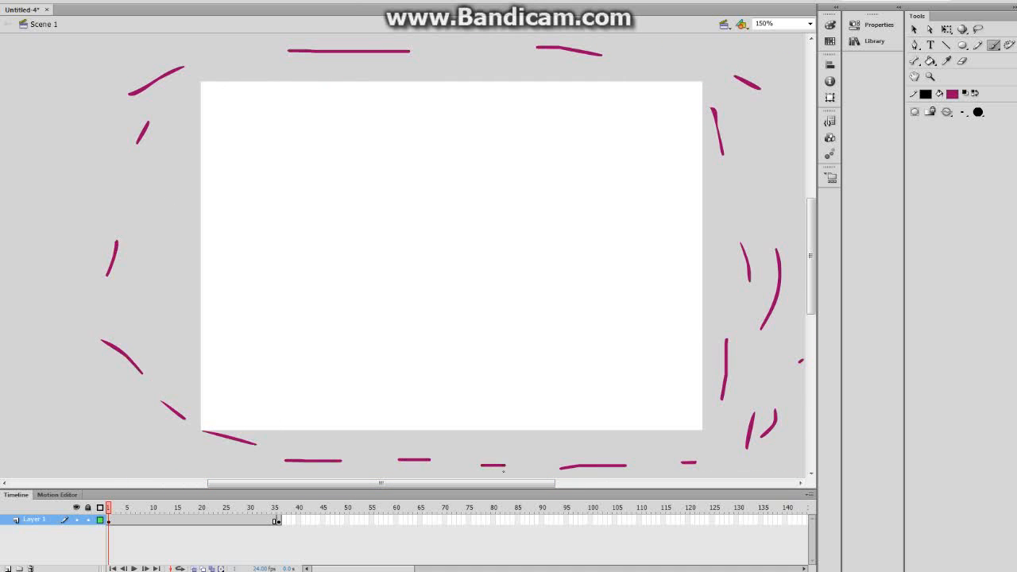
pyautogui.click(110, 521)
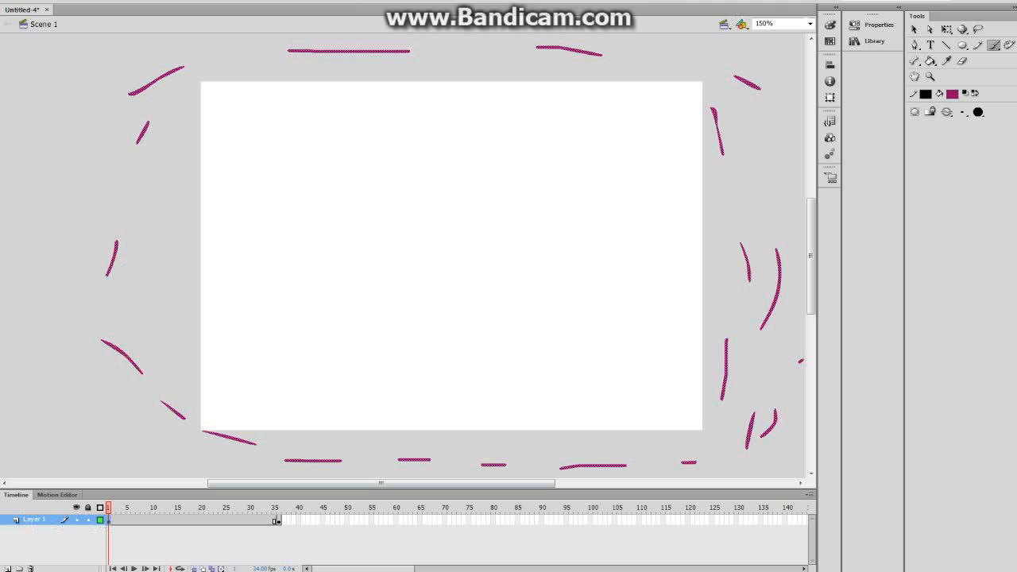
# Sample the oval's dark brown fill on frame 36 as the new fill colour and switch to the Brush tool.
pyautogui.click(914, 29)
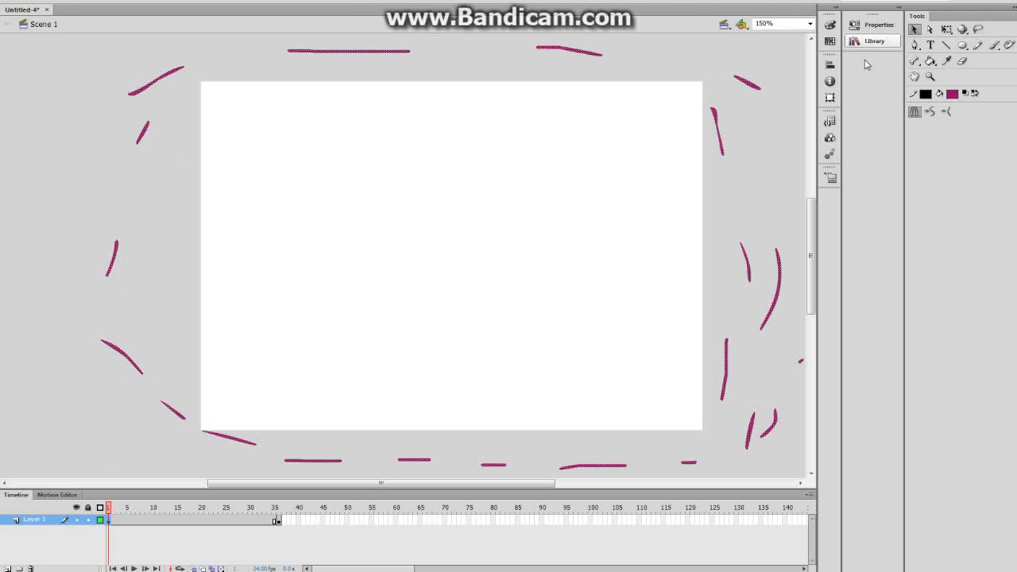
pyautogui.click(278, 523)
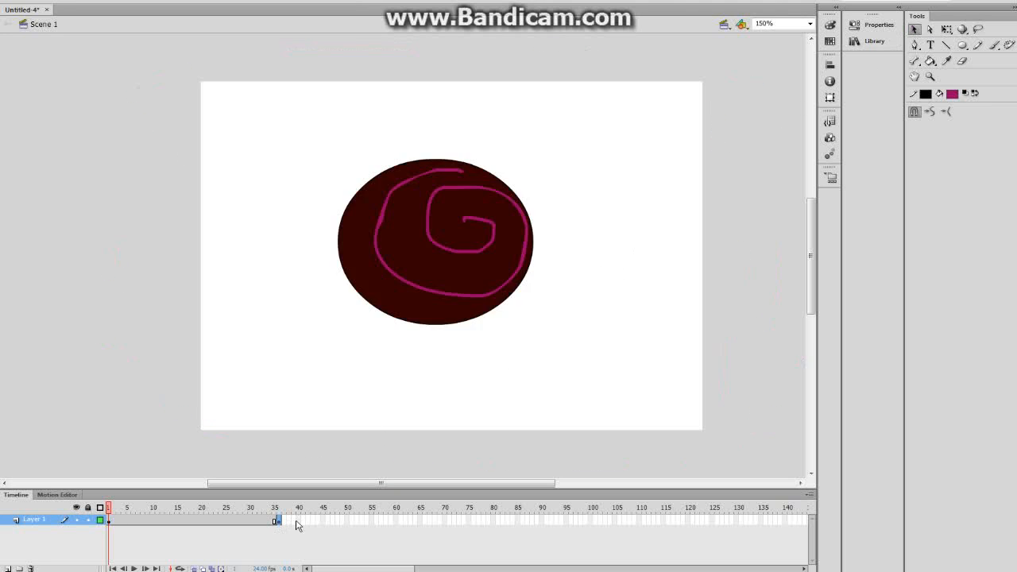
pyautogui.click(108, 522)
pyautogui.click(278, 523)
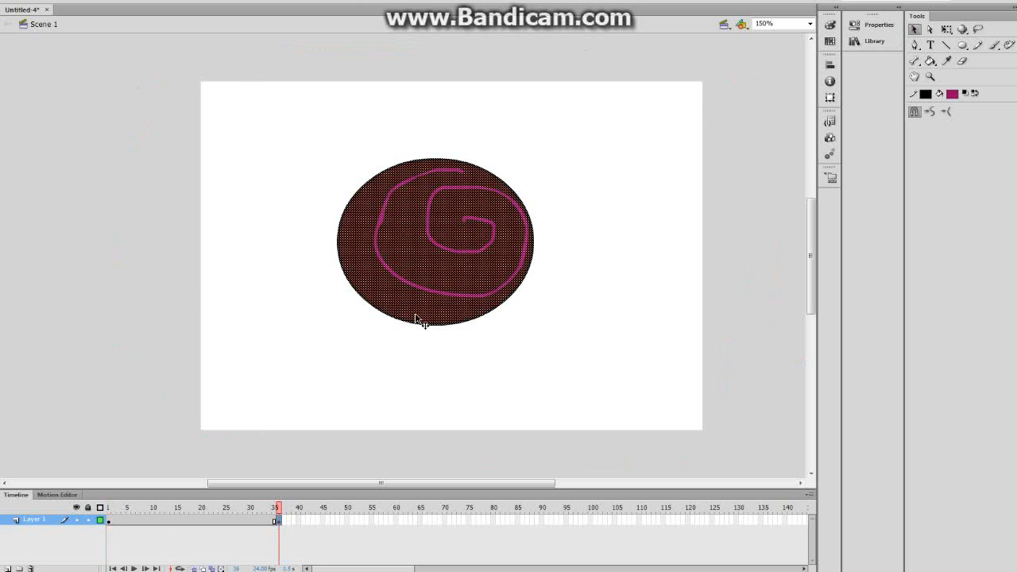
pyautogui.click(556, 247)
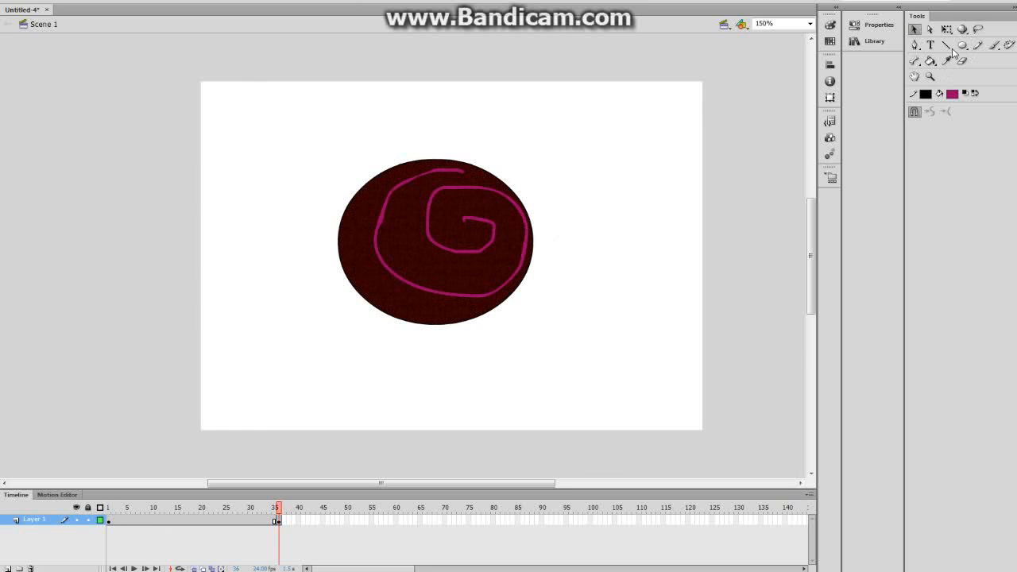
pyautogui.click(948, 60)
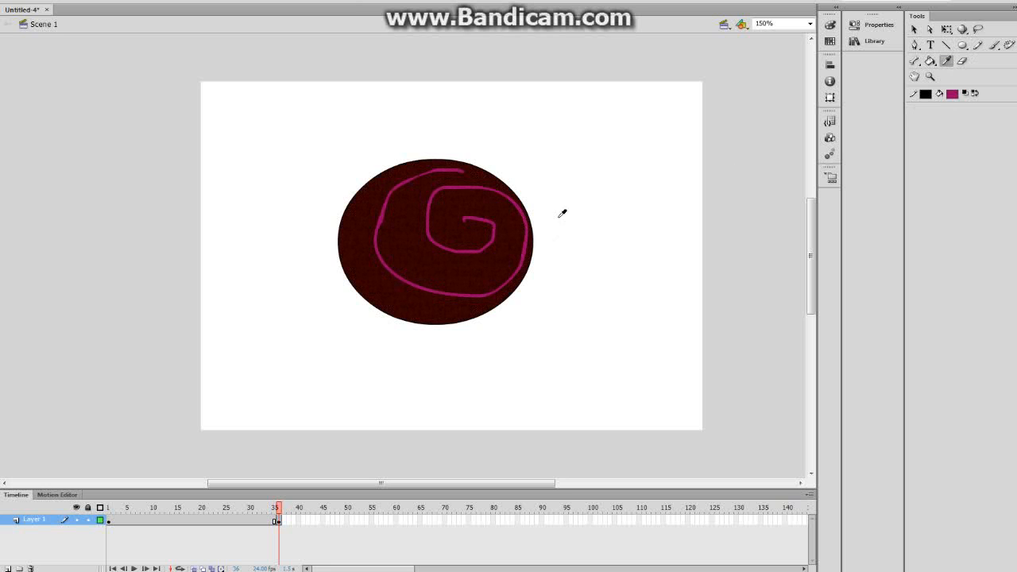
pyautogui.click(457, 215)
pyautogui.click(991, 46)
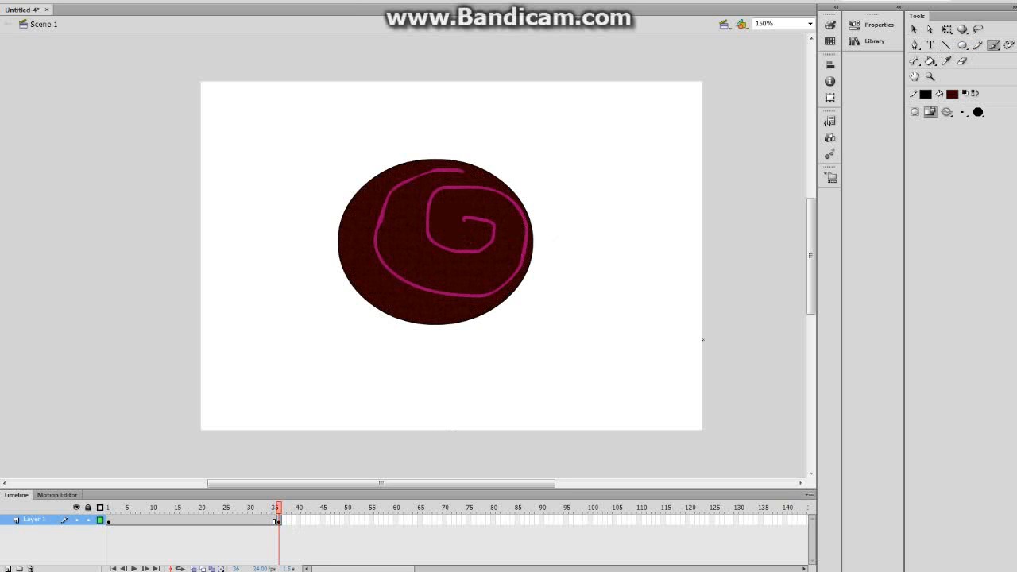
# Paint scattered dark brown brush dashes all around the outside of the stage on frame 1.
pyautogui.click(111, 523)
pyautogui.moveTo(167, 142); pyautogui.dragTo(159, 179)
pyautogui.moveTo(160, 244); pyautogui.dragTo(159, 268)
pyautogui.moveTo(164, 321); pyautogui.dragTo(168, 347)
pyautogui.moveTo(184, 456); pyautogui.dragTo(257, 465)
pyautogui.moveTo(333, 475); pyautogui.dragTo(401, 477)
pyautogui.moveTo(493, 473); pyautogui.dragTo(532, 469)
pyautogui.moveTo(621, 461); pyautogui.dragTo(685, 447)
pyautogui.moveTo(719, 441); pyautogui.dragTo(726, 409)
pyautogui.moveTo(772, 219); pyautogui.dragTo(768, 189)
pyautogui.moveTo(760, 139); pyautogui.dragTo(739, 114)
pyautogui.moveTo(709, 85); pyautogui.dragTo(656, 73)
pyautogui.moveTo(592, 55); pyautogui.dragTo(527, 52)
pyautogui.moveTo(486, 50); pyautogui.dragTo(425, 50)
pyautogui.moveTo(350, 42); pyautogui.dragTo(284, 53)
pyautogui.moveTo(250, 71); pyautogui.dragTo(205, 78)
pyautogui.moveTo(162, 97); pyautogui.dragTo(148, 123)
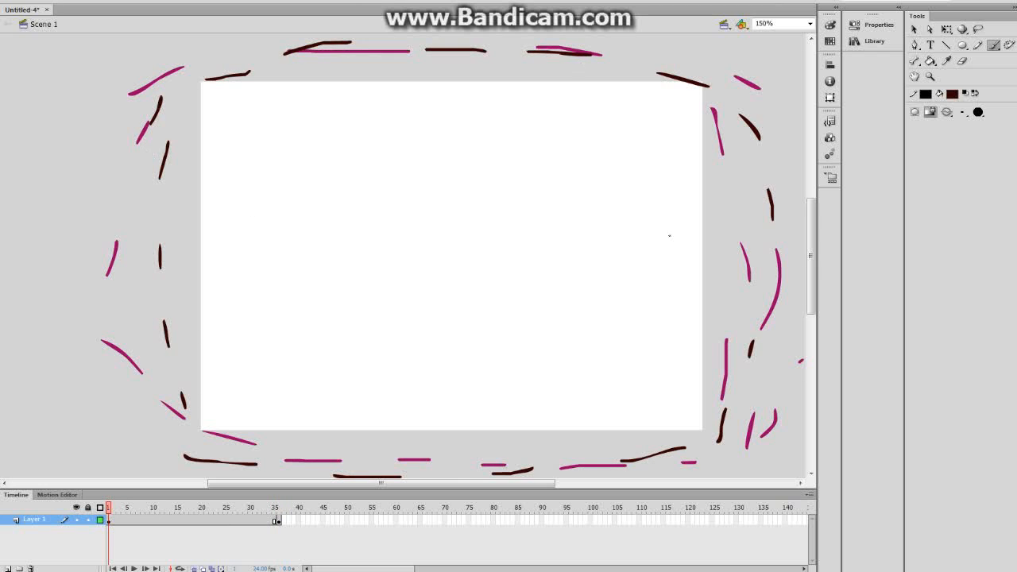
pyautogui.scroll(-1, 492, 282)
pyautogui.scroll(1, 492, 283)
# Create a classic tween between frames 1 and 36 of Layer 1, preview it and return to frame 1.
pyautogui.rightClick(110, 523)
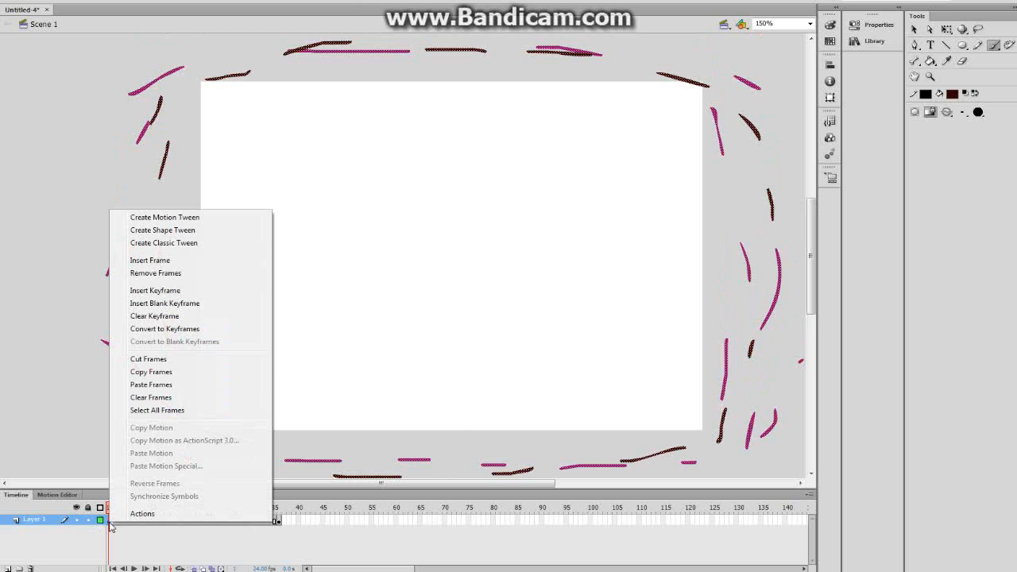
pyautogui.click(186, 242)
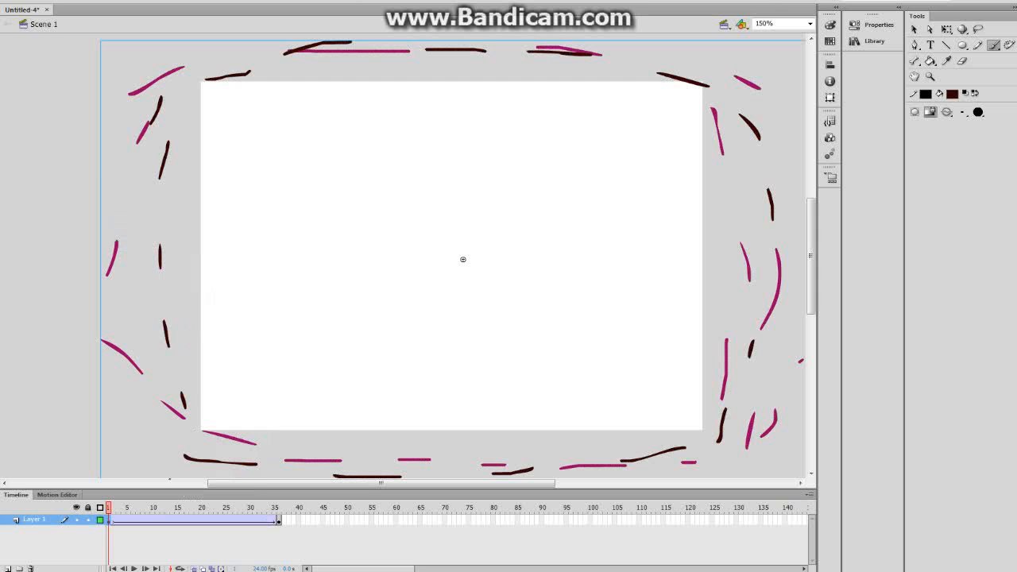
pyautogui.press('Return')
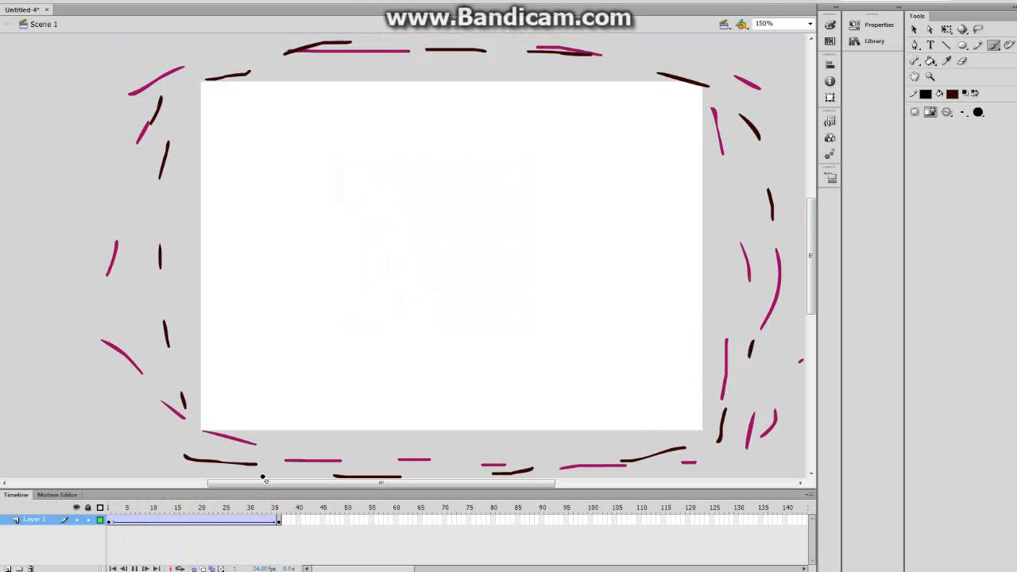
pyautogui.hotkey('shift', ',')
# Remove the classic tween from Layer 1.
pyautogui.rightClick(112, 527)
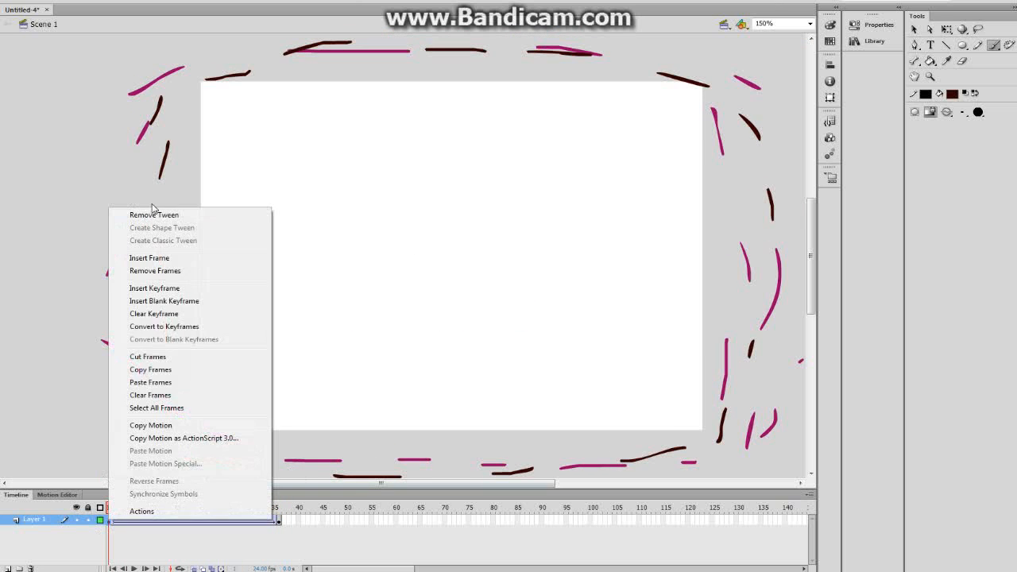
pyautogui.click(159, 215)
pyautogui.rightClick(109, 522)
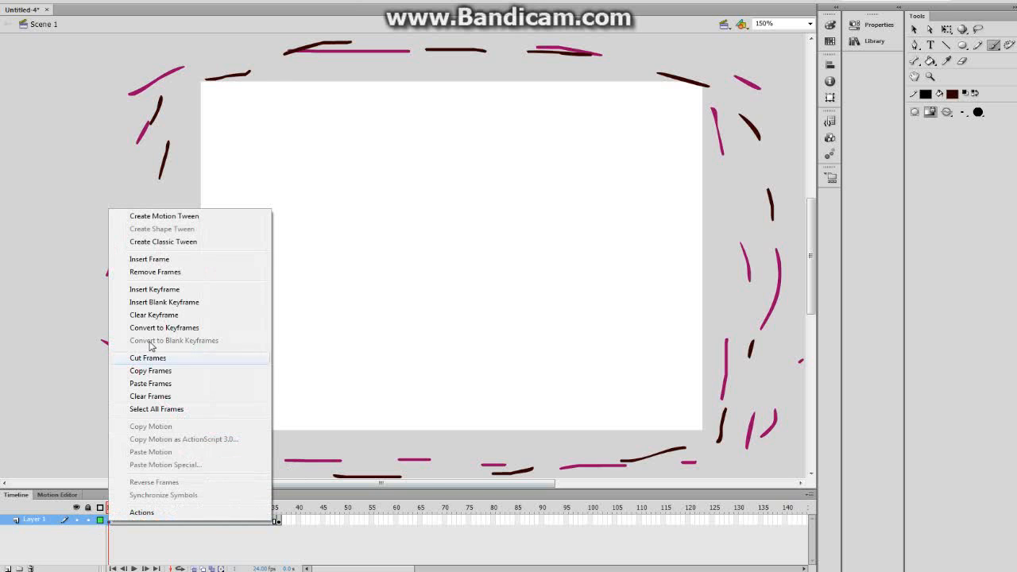
pyautogui.click(124, 546)
# Try a motion tween on frame 1 of Layer 1, play it back and undo it.
pyautogui.click(109, 523)
pyautogui.rightClick(108, 521)
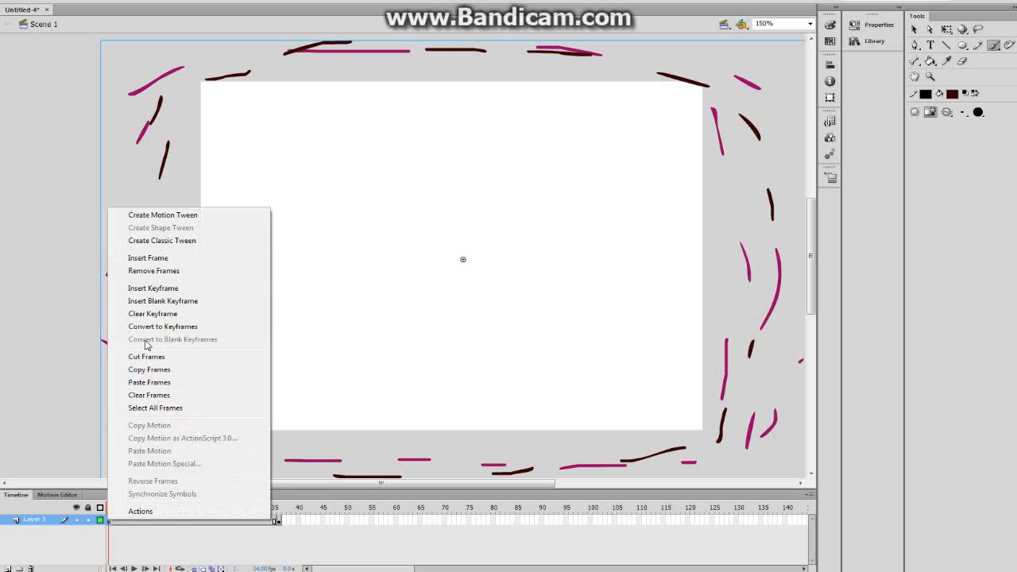
pyautogui.click(162, 215)
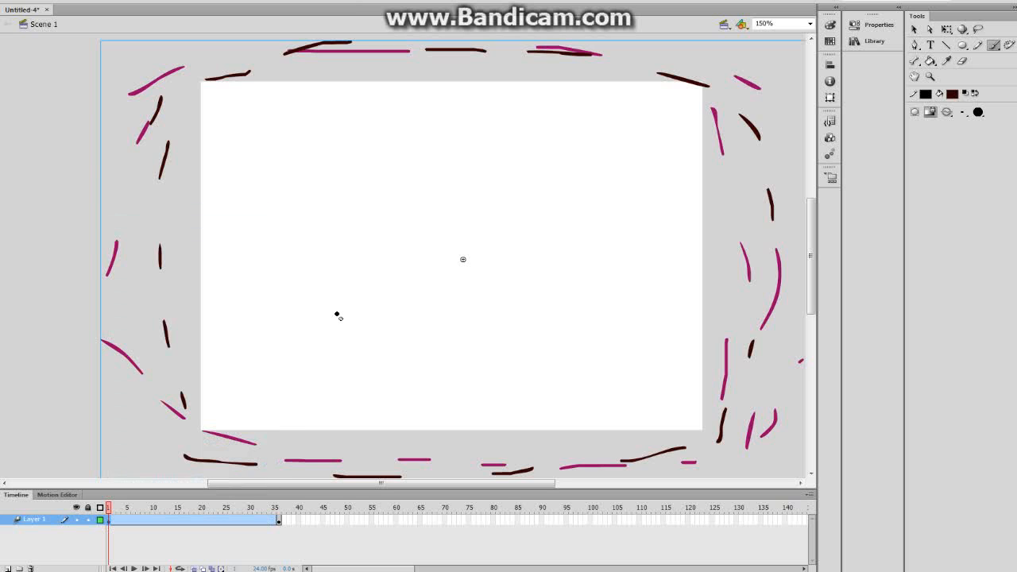
pyautogui.press('Return')
pyautogui.hotkey('ctrl', 'z')
pyautogui.rightClick(110, 520)
pyautogui.click(169, 548)
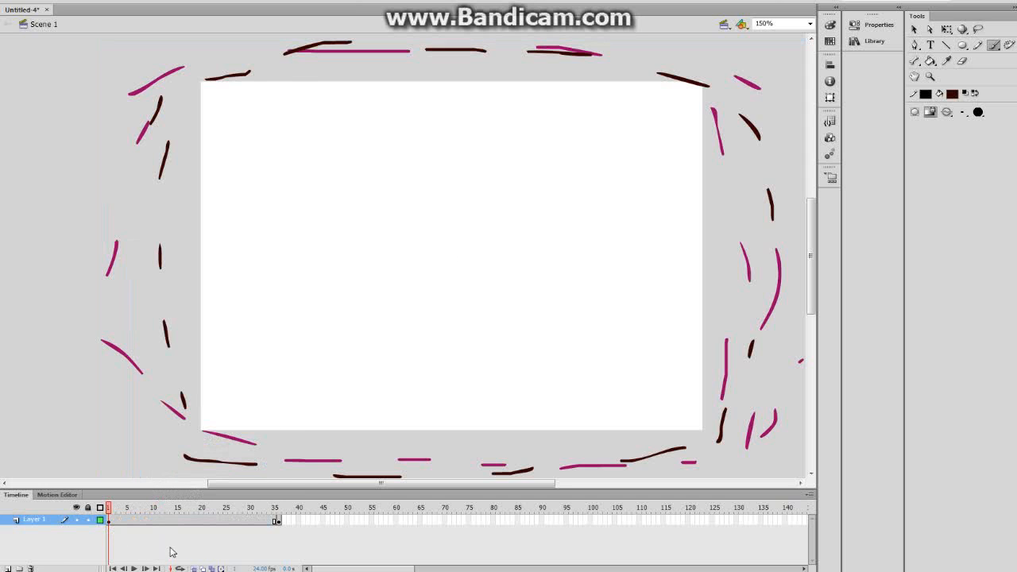
pyautogui.click(276, 521)
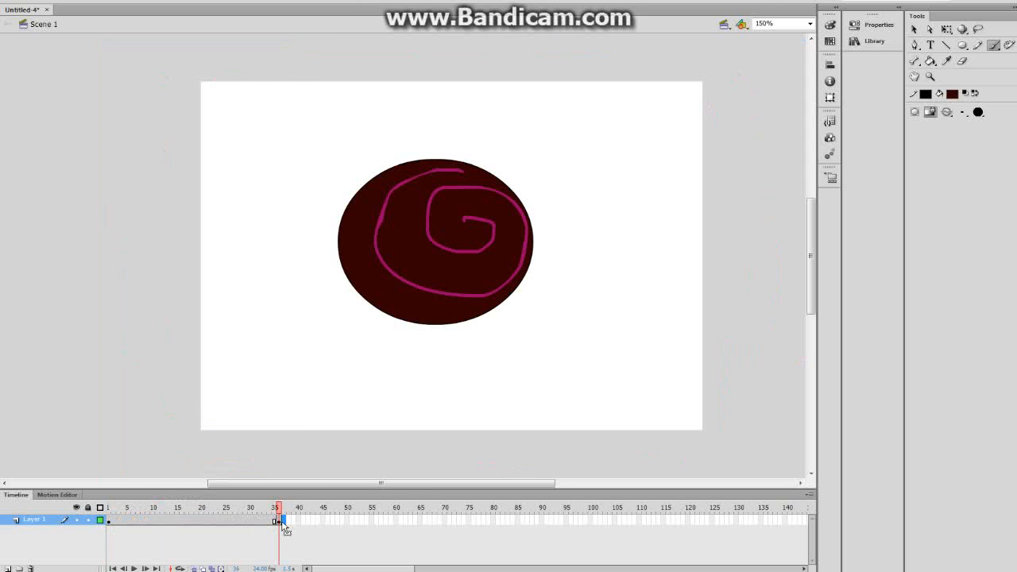
pyautogui.click(277, 521)
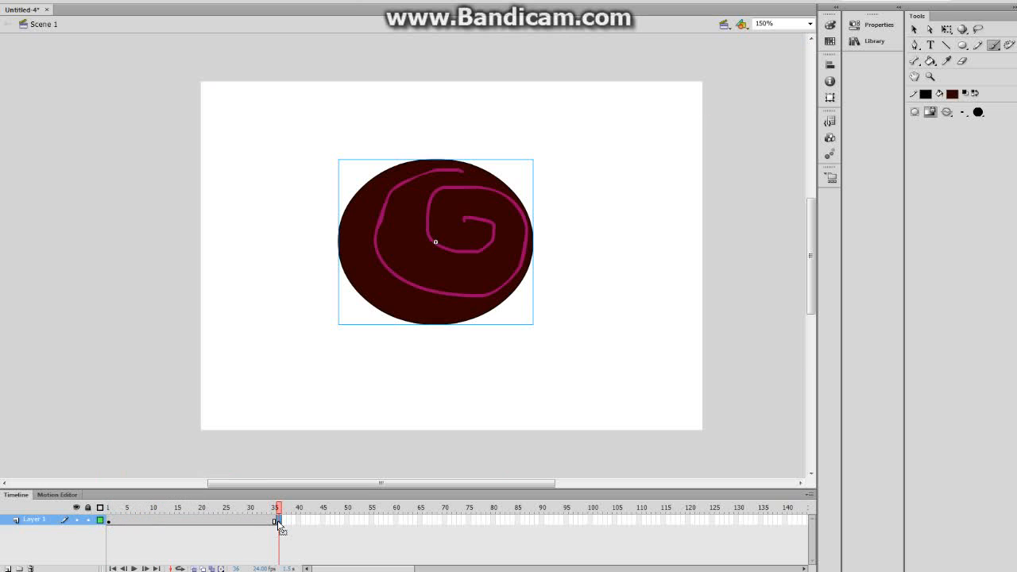
pyautogui.rightClick(110, 522)
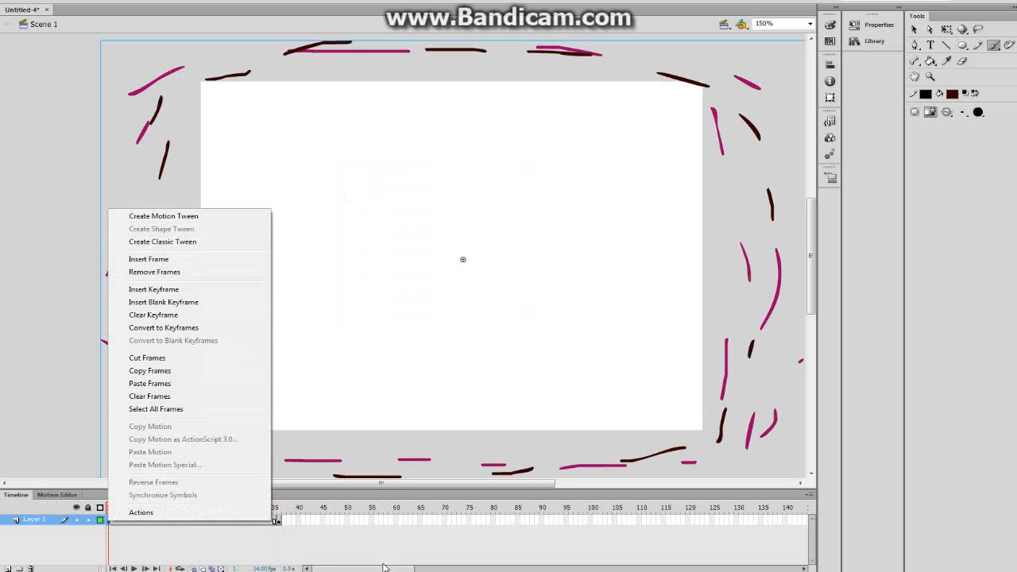
pyautogui.click(852, 244)
# Break apart the symbol of dashes on frame 1 into editable shapes.
pyautogui.click(915, 29)
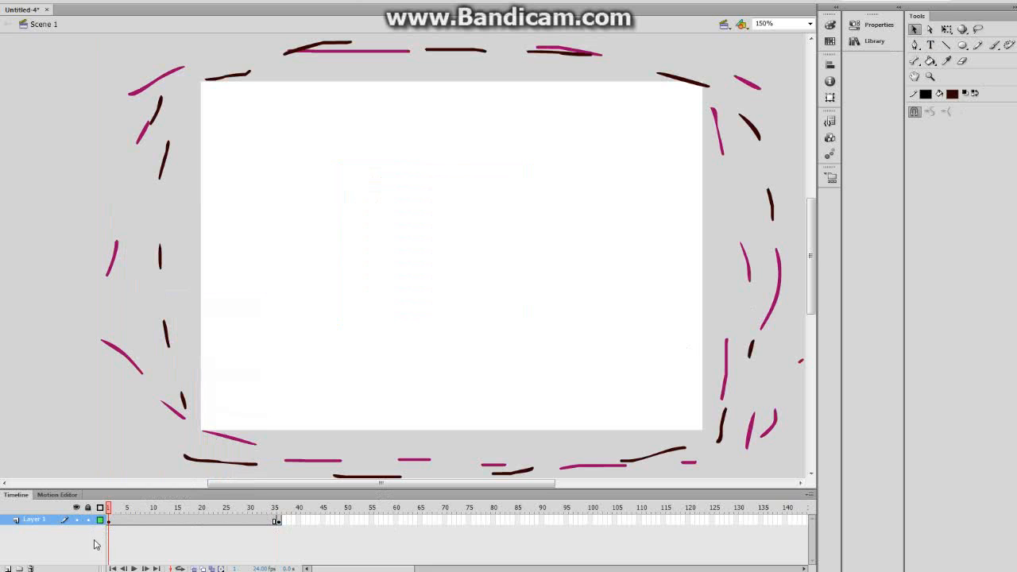
pyautogui.rightClick(174, 404)
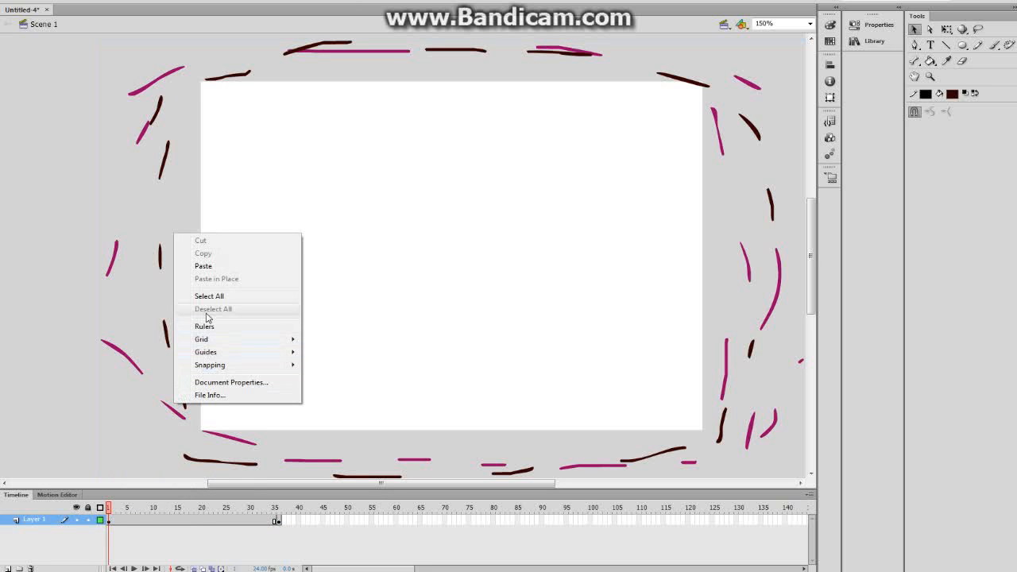
pyautogui.click(108, 521)
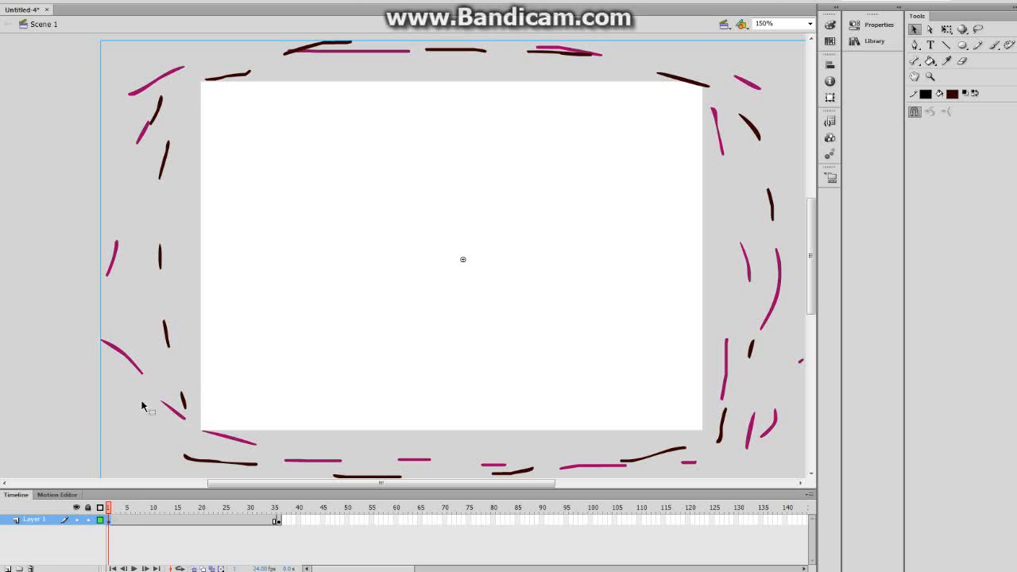
pyautogui.rightClick(182, 419)
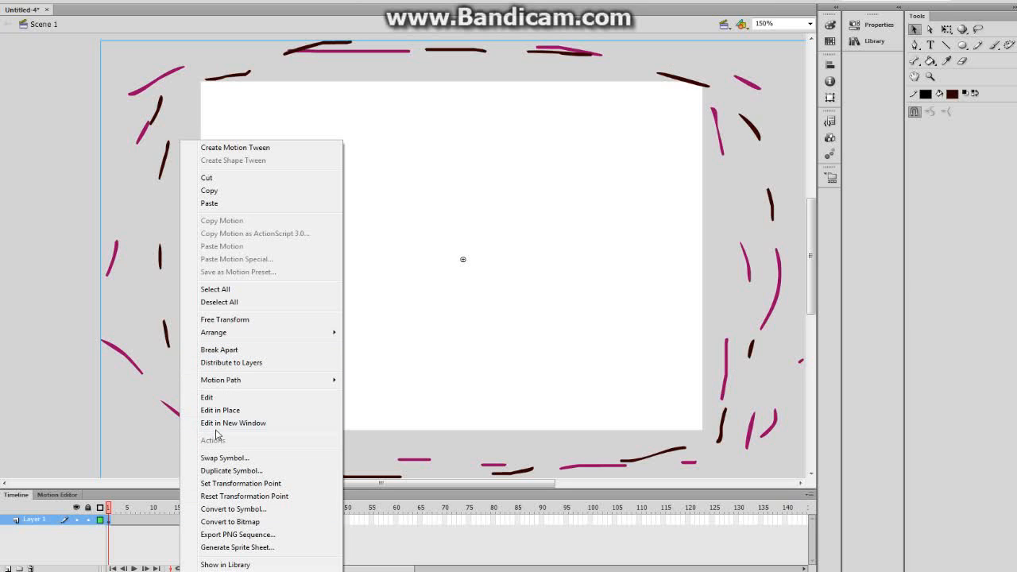
pyautogui.click(227, 351)
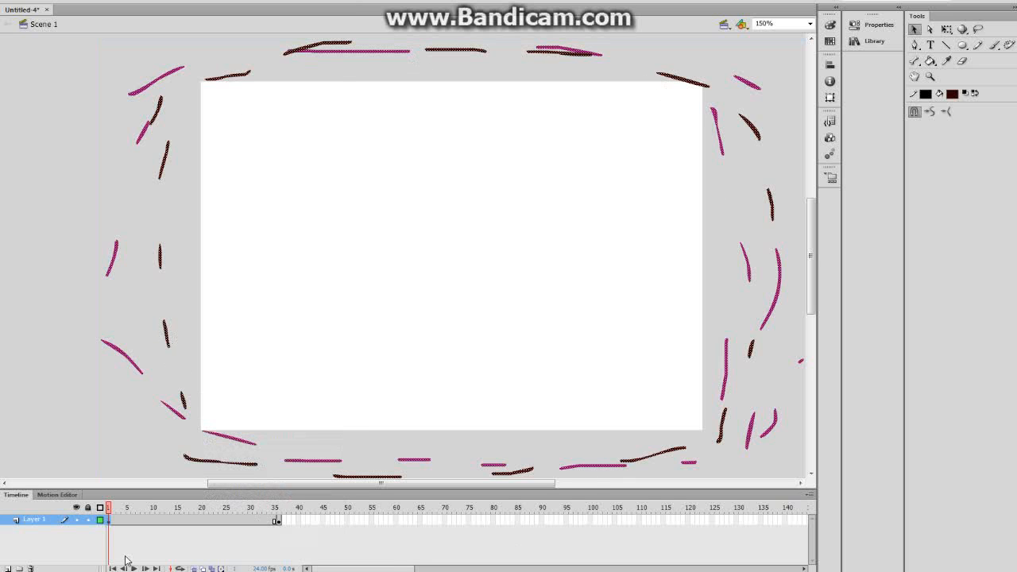
# Create a shape tween between frames 1 and 36 of Layer 1, compare both end frames and play the animation.
pyautogui.rightClick(110, 524)
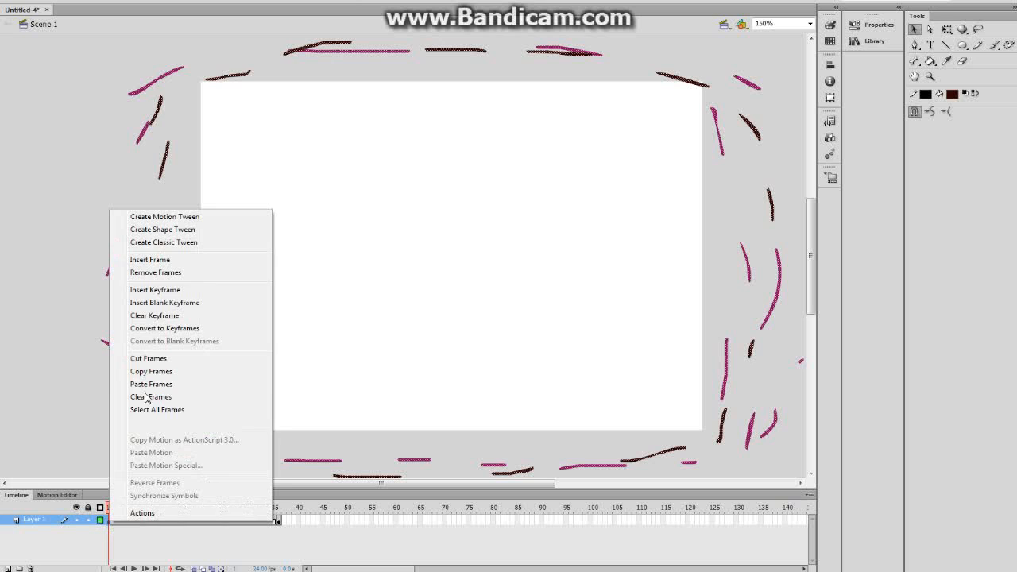
pyautogui.click(154, 230)
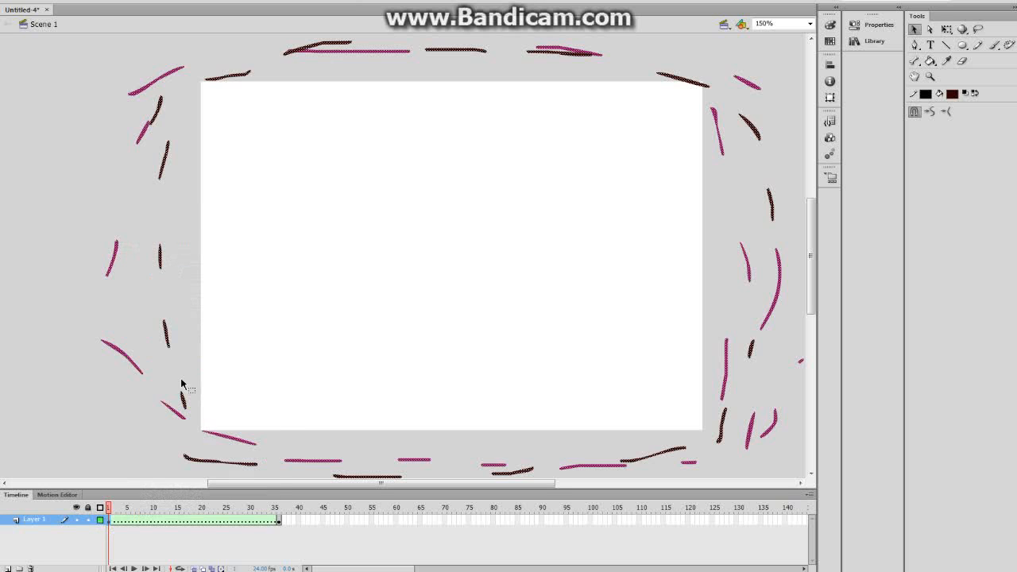
pyautogui.click(279, 523)
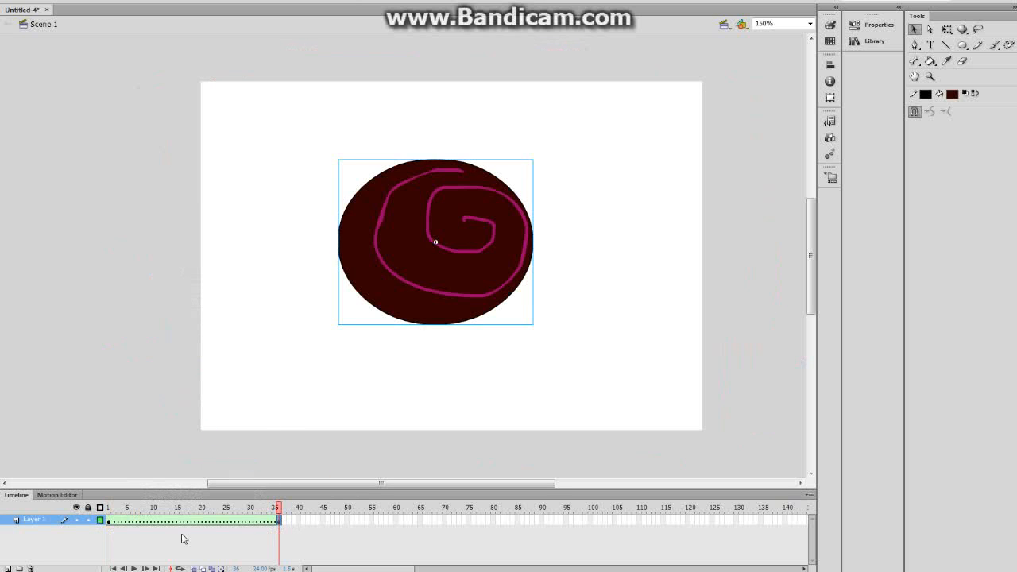
pyautogui.click(110, 524)
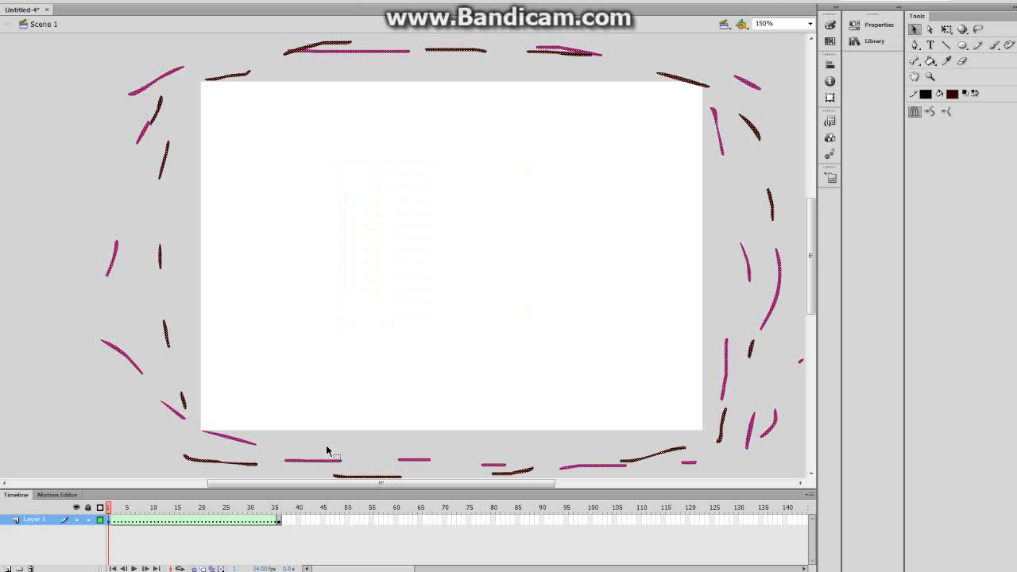
pyautogui.press('Return')
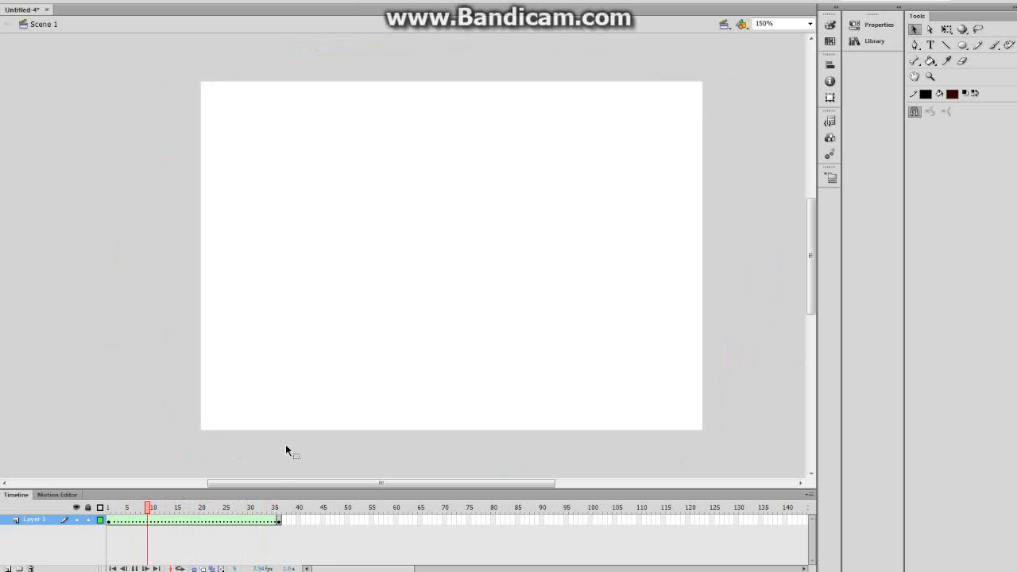
# Insert a keyframe at frame 35 with only a small dark brush dot near the stage's centre and play the animation.
pyautogui.click(270, 521)
pyautogui.click(274, 522)
pyautogui.click(993, 44)
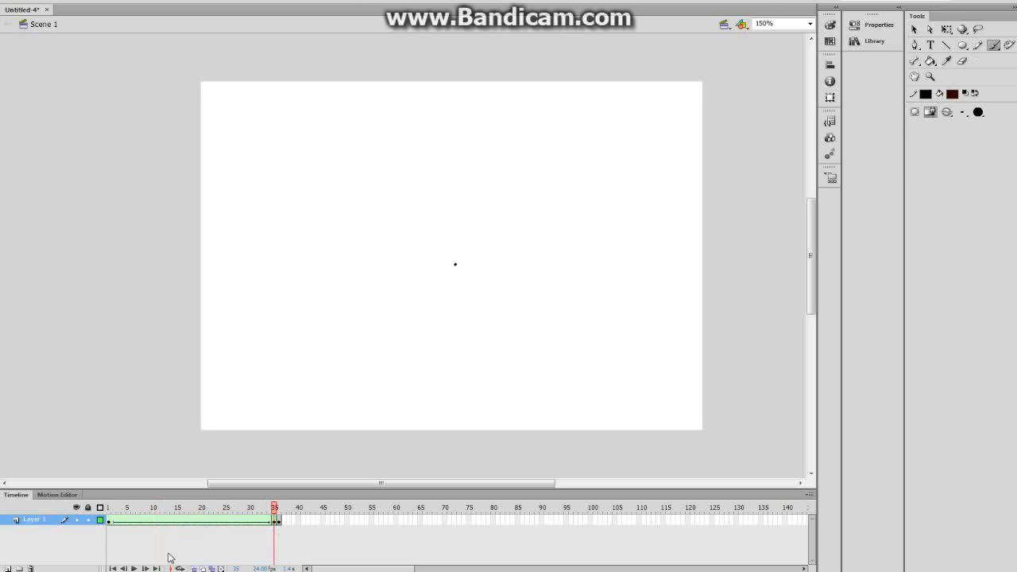
pyautogui.press('Return')
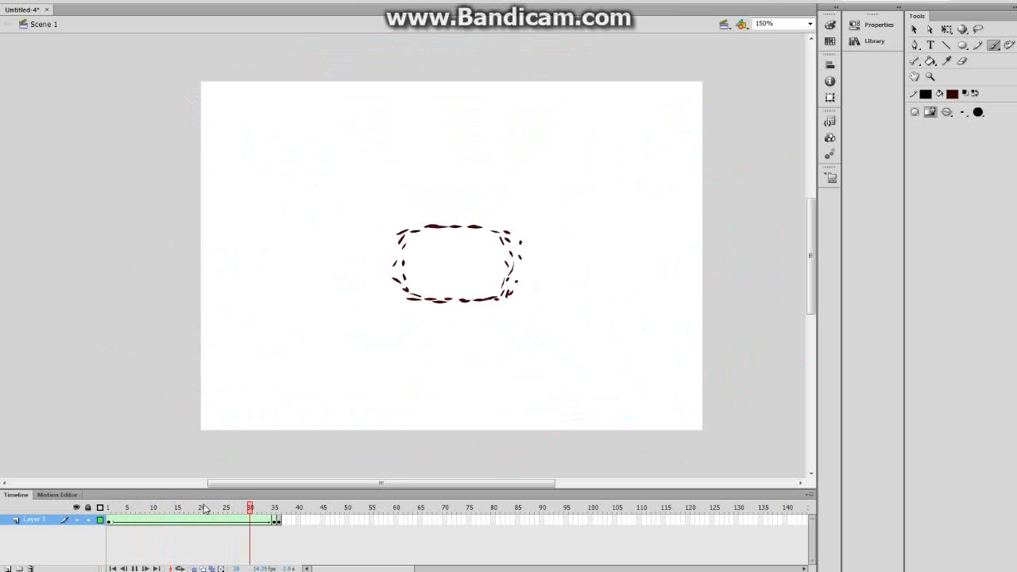
# Check the keyframes at frames 35 and 36 and play the whole animation from frame 1.
pyautogui.click(275, 521)
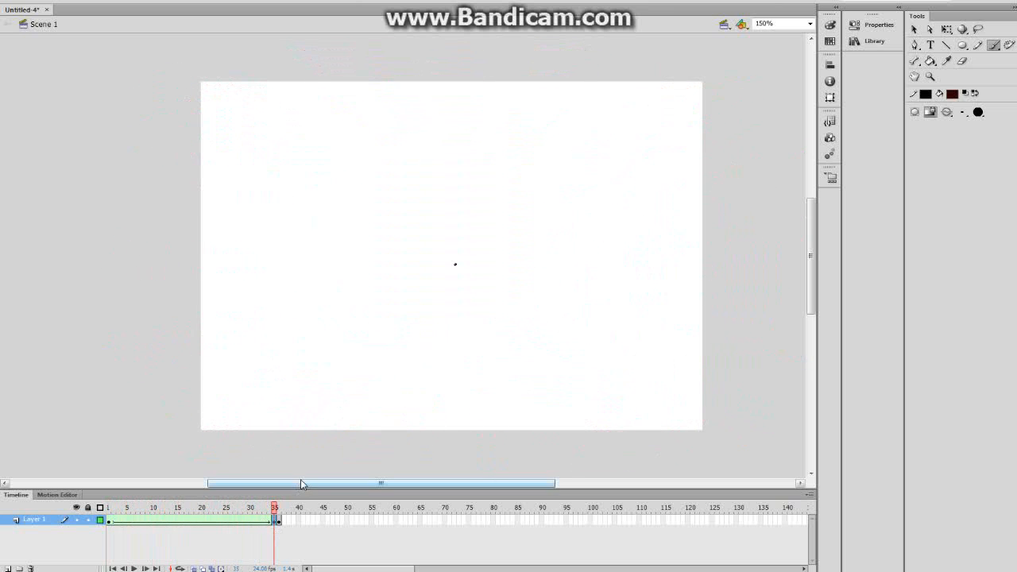
pyautogui.rightClick(274, 522)
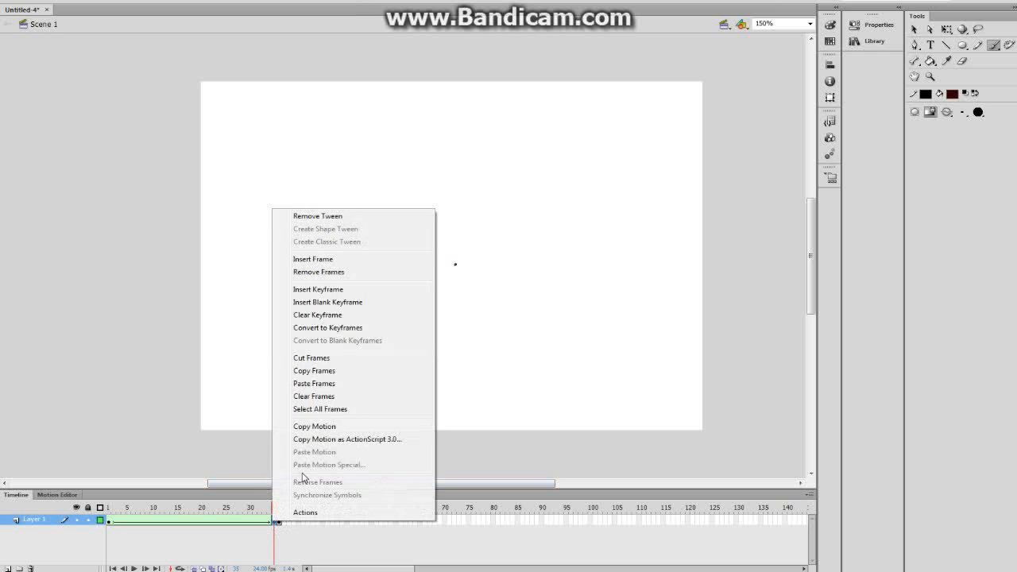
pyautogui.click(317, 385)
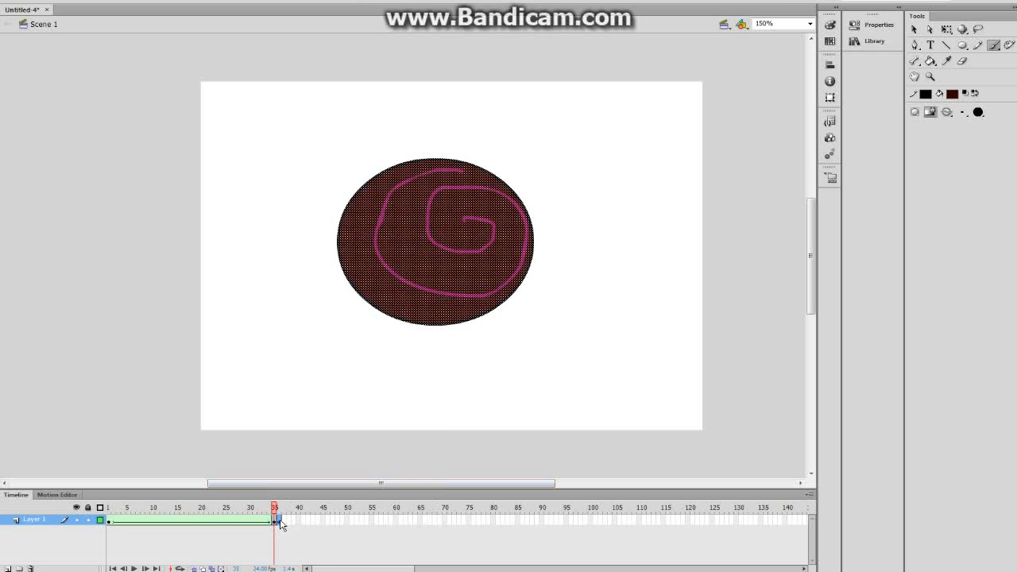
pyautogui.click(279, 522)
pyautogui.click(111, 524)
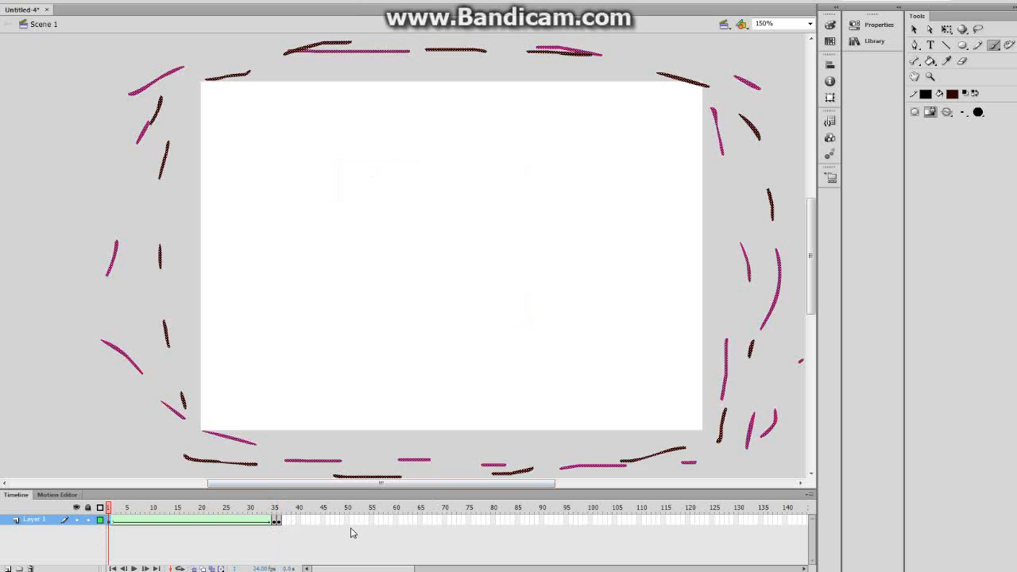
pyautogui.press('Return')
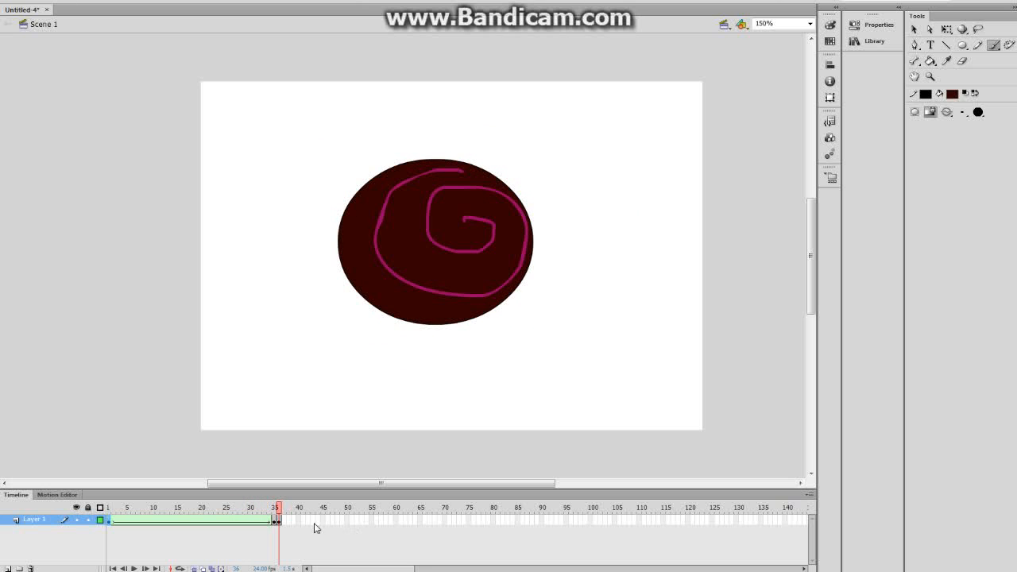
# Insert a keyframe at frame 58 of Layer 1 and activate Free Transform on the spiral oval.
pyautogui.click(278, 520)
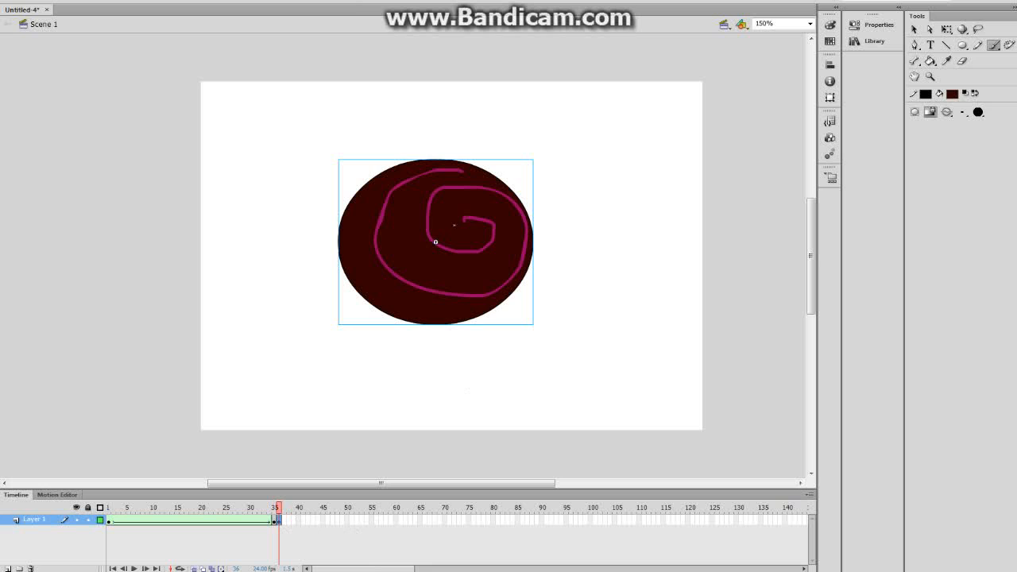
pyautogui.click(389, 521)
pyautogui.press('F5')
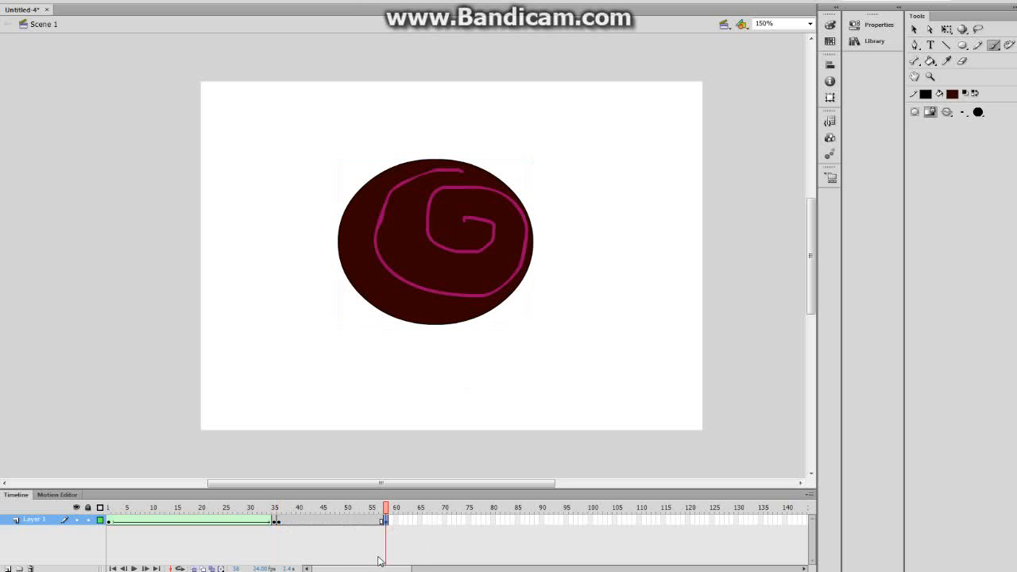
pyautogui.click(913, 31)
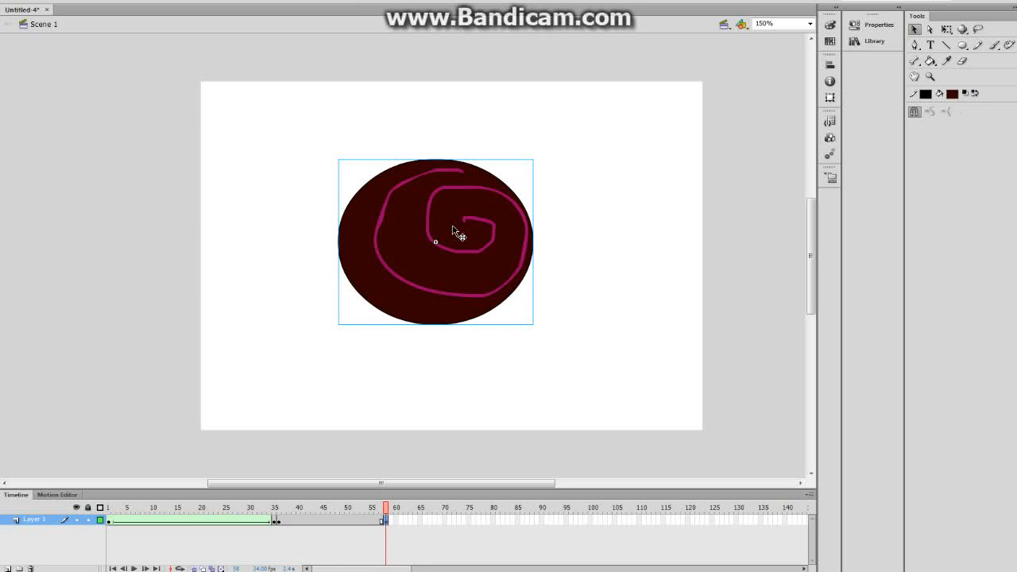
pyautogui.click(945, 29)
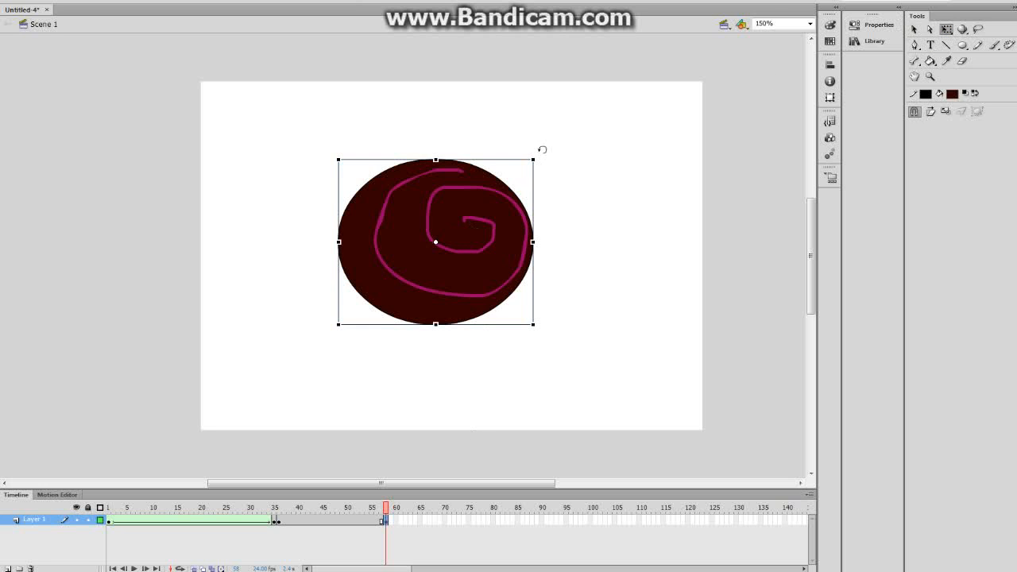
# Try to rotate the frame 58 oval counterclockwise about a pivot moved to its lower edge.
pyautogui.moveTo(529, 135); pyautogui.dragTo(517, 125)
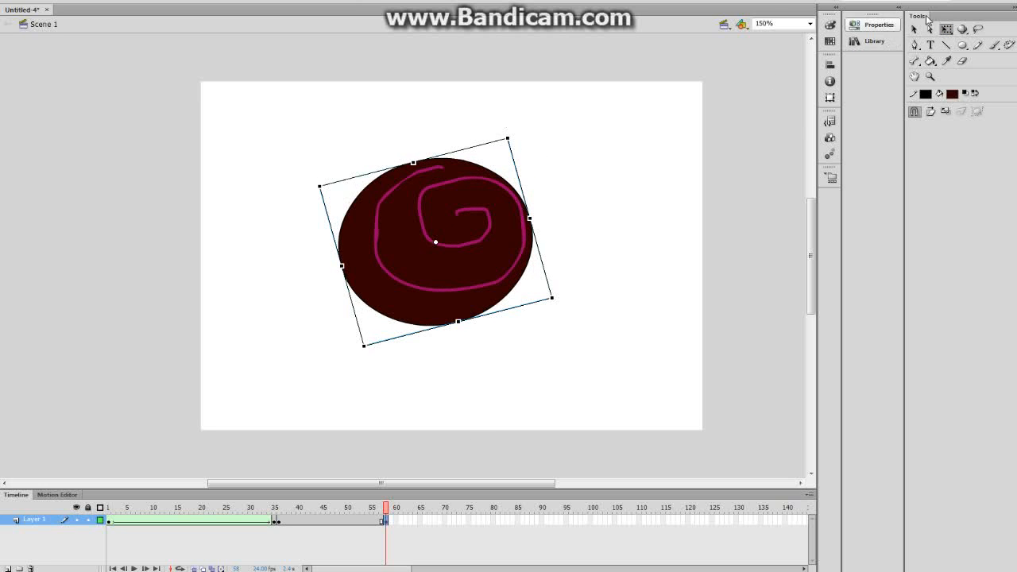
pyautogui.moveTo(436, 244); pyautogui.dragTo(394, 317)
pyautogui.moveTo(506, 130)
pyautogui.mouseDown()
pyautogui.moveTo(445, 118)
pyautogui.moveTo(549, 133)
pyautogui.moveTo(497, 121)
pyautogui.mouseUp()
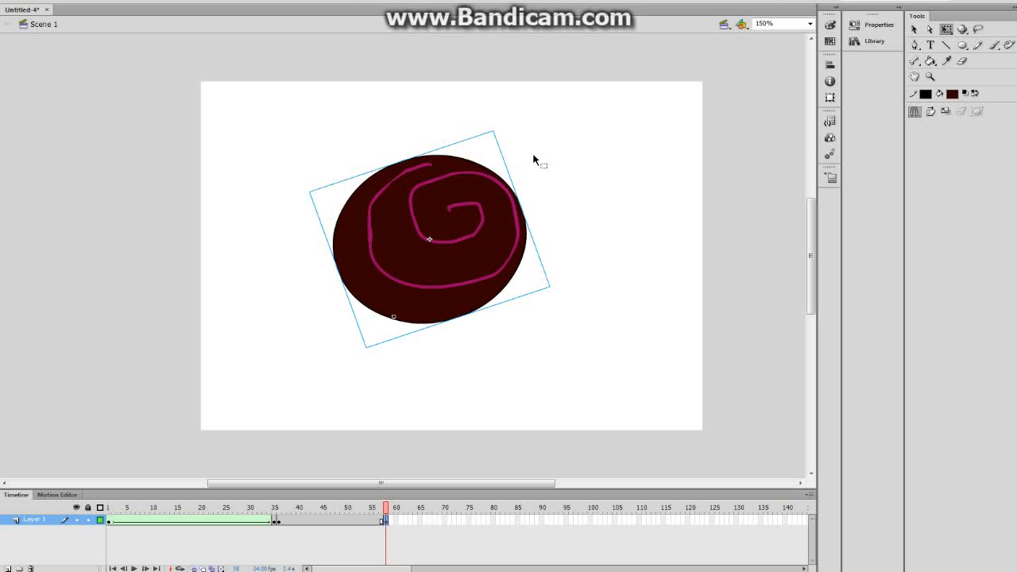
pyautogui.hotkey('ctrl', 'z')
pyautogui.hotkey('ctrl', 'z')
pyautogui.hotkey('ctrl', 'z')
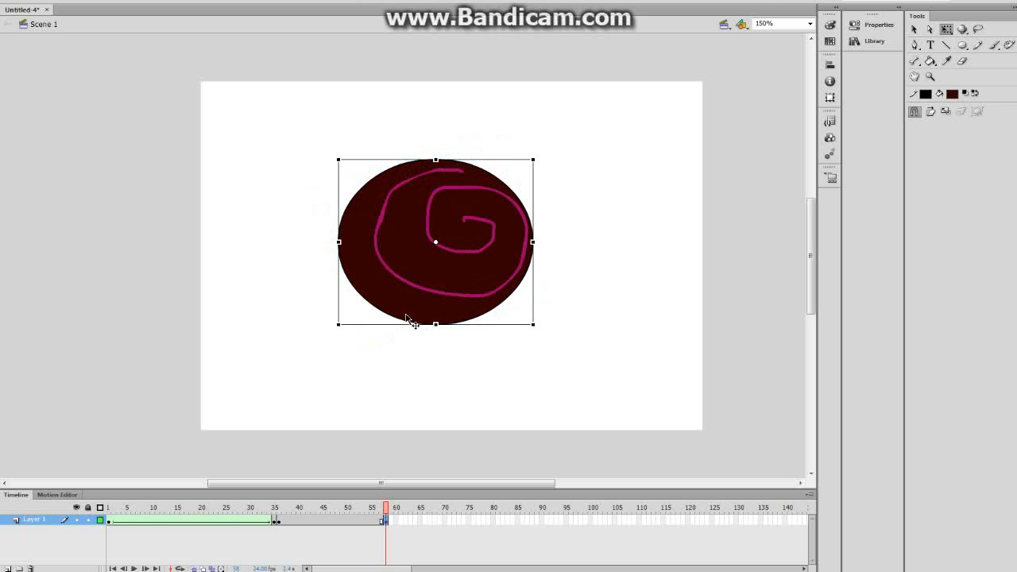
# Rotate the oval on frame 58 slightly counterclockwise about its centre and compare it with the keyframe at frame 36.
pyautogui.click(534, 161)
pyautogui.click(479, 208)
pyautogui.moveTo(540, 152); pyautogui.dragTo(495, 132)
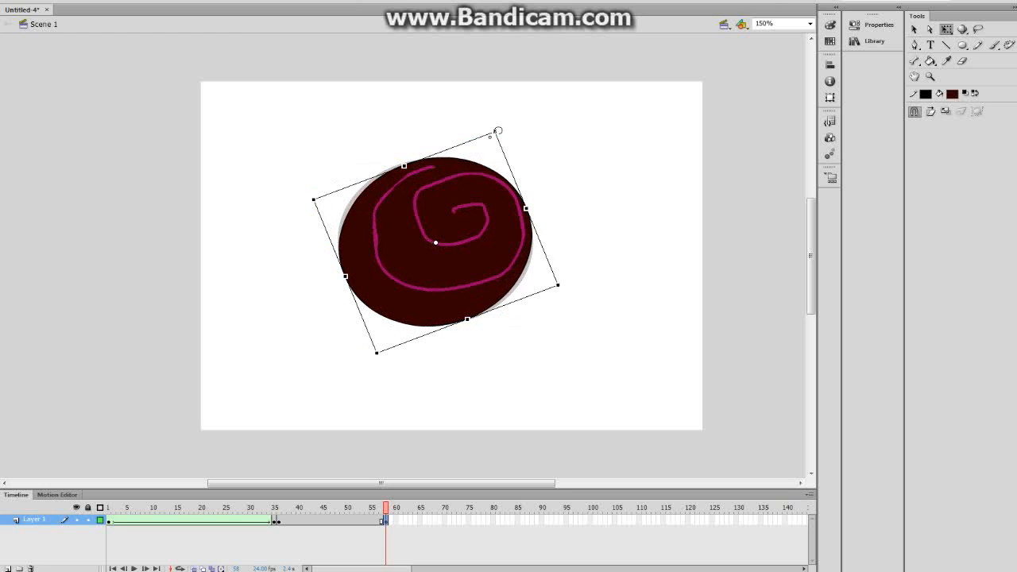
pyautogui.click(278, 520)
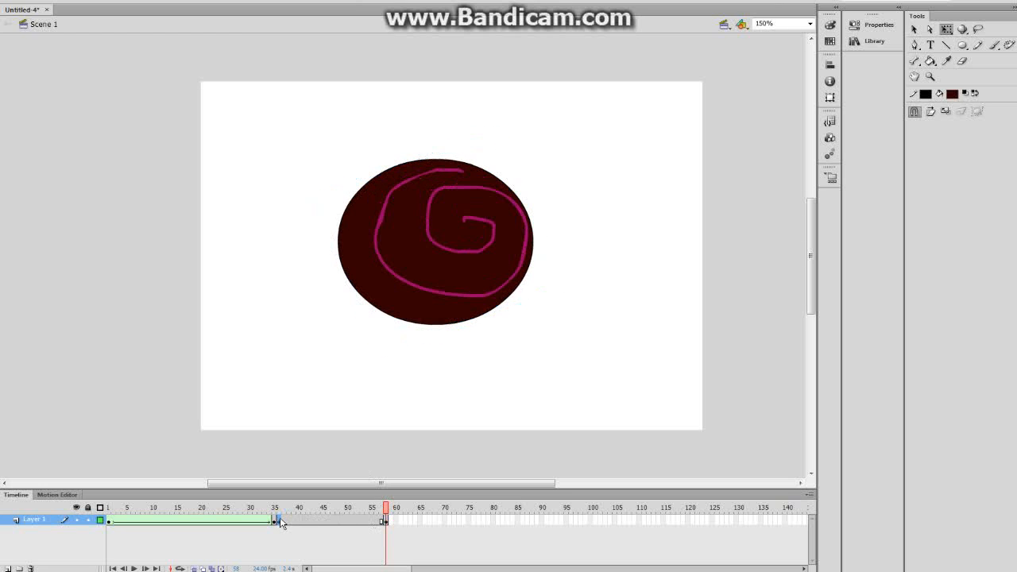
pyautogui.click(385, 521)
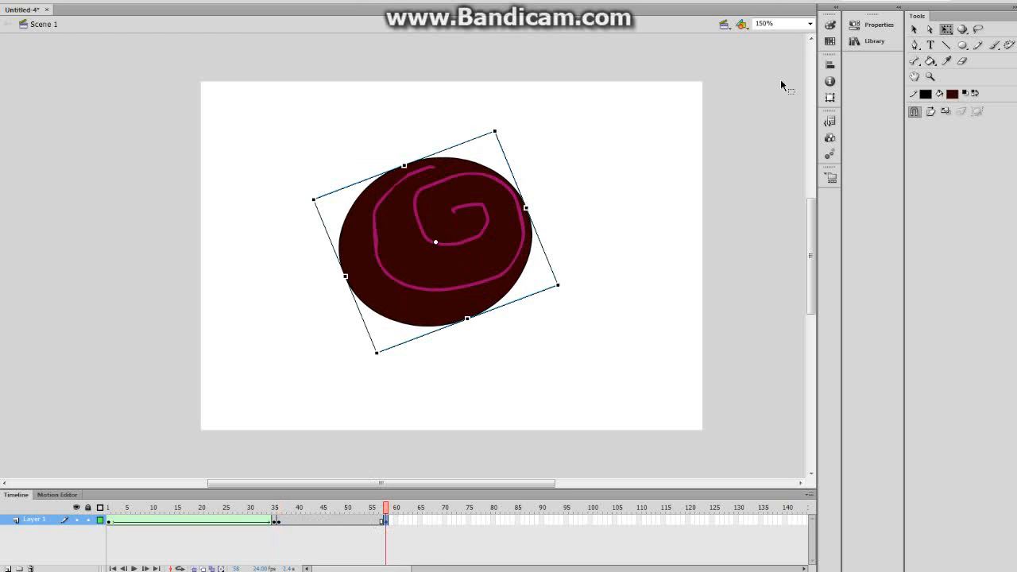
# Move the rotated oval on frame 58 off the stage, beyond the stage's upper-right corner.
pyautogui.click(913, 30)
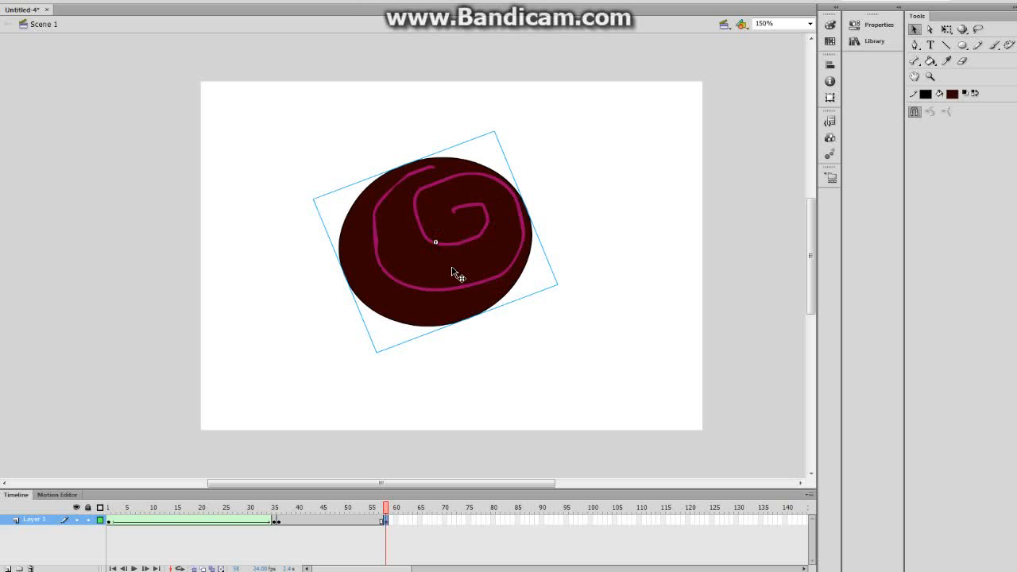
pyautogui.click(766, 24)
pyautogui.write('100')
pyautogui.press('Return')
pyautogui.moveTo(427, 252); pyautogui.dragTo(683, 101)
# Create a classic tween between frames 36 and 58 of Layer 1 and play the animation from frame 1.
pyautogui.click(278, 522)
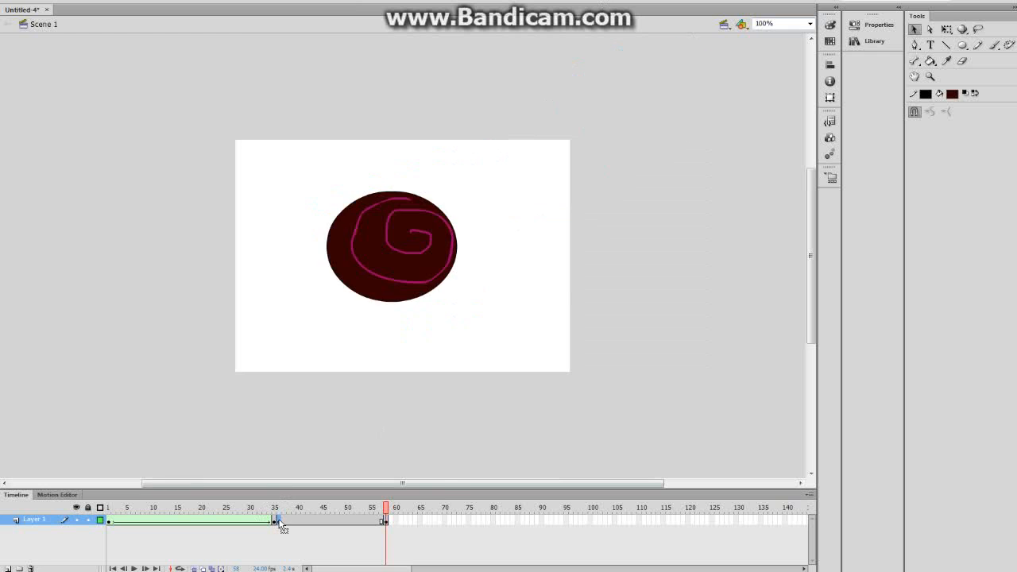
pyautogui.rightClick(279, 524)
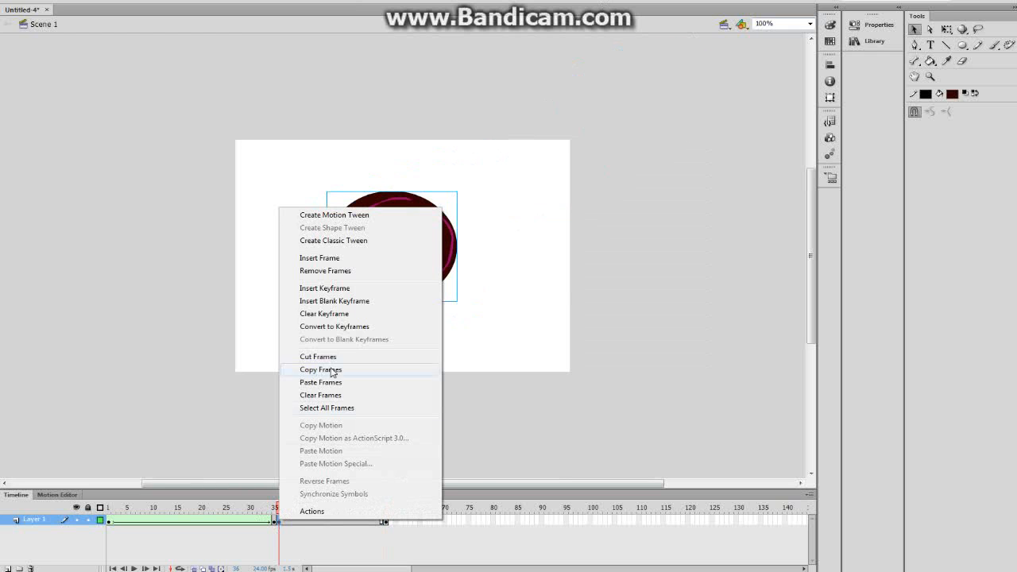
pyautogui.click(340, 240)
pyautogui.click(110, 521)
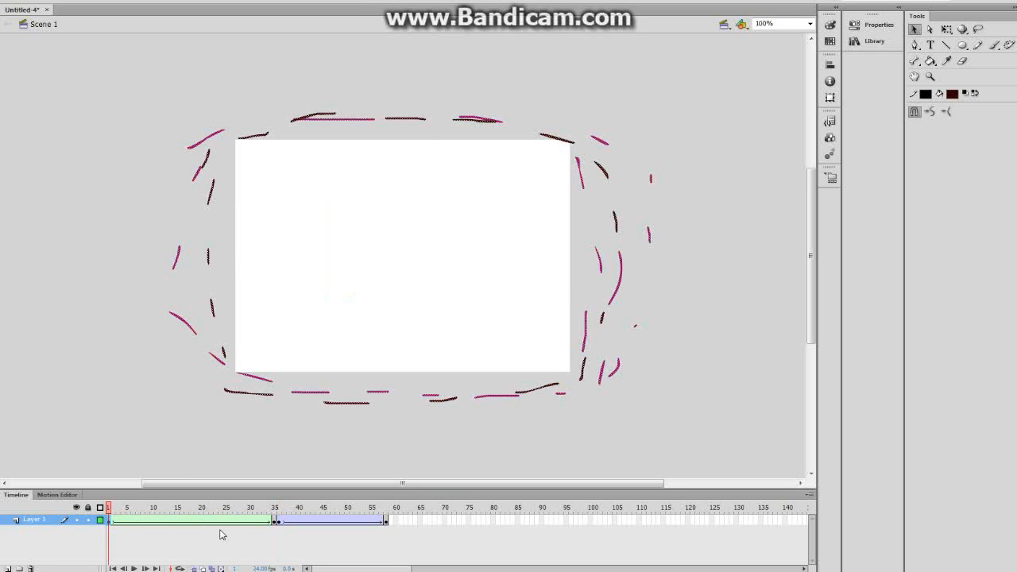
pyautogui.press('Return')
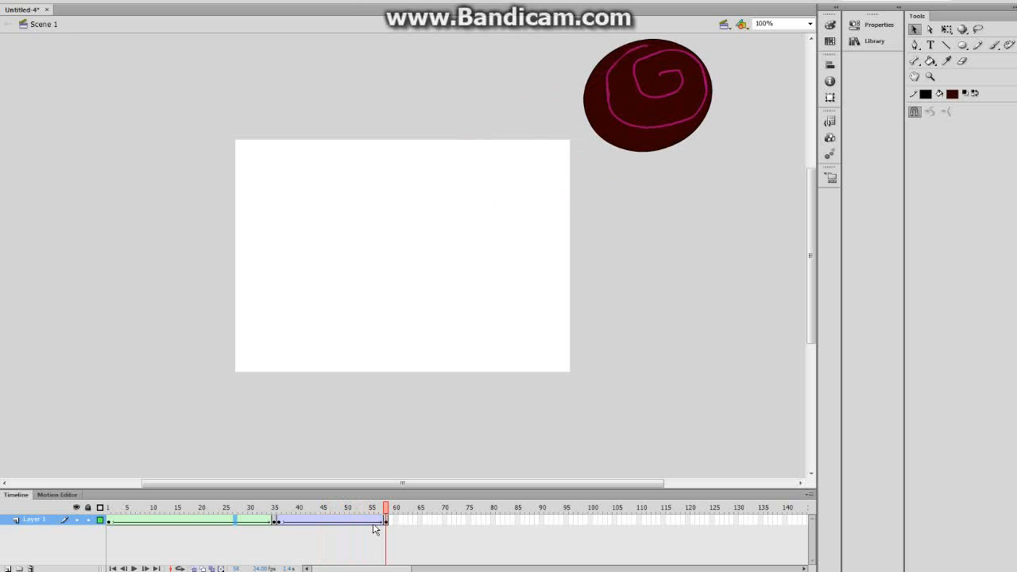
pyautogui.click(420, 521)
pyautogui.press('F6')
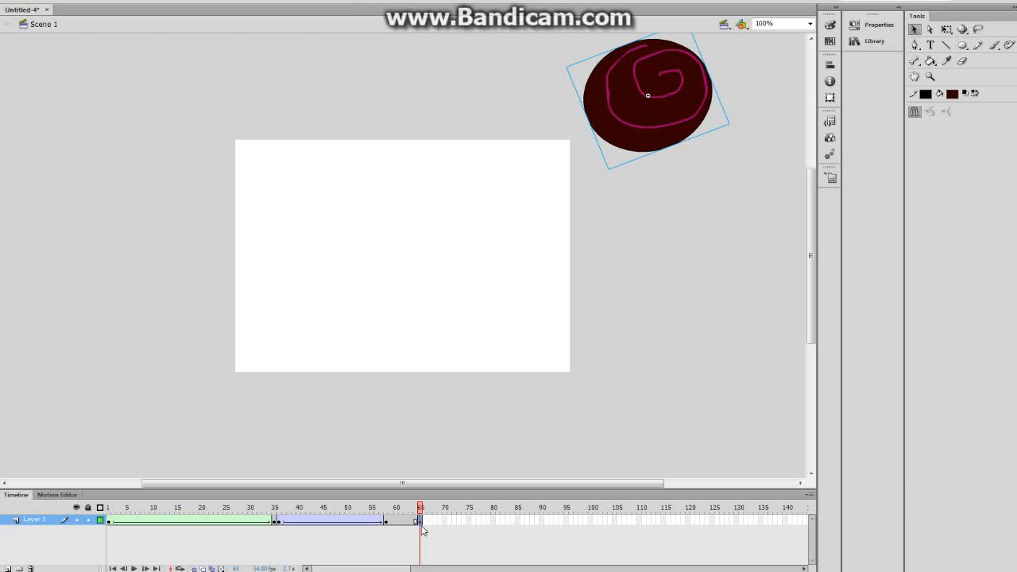
pyautogui.hotkey('ctrl', 'z')
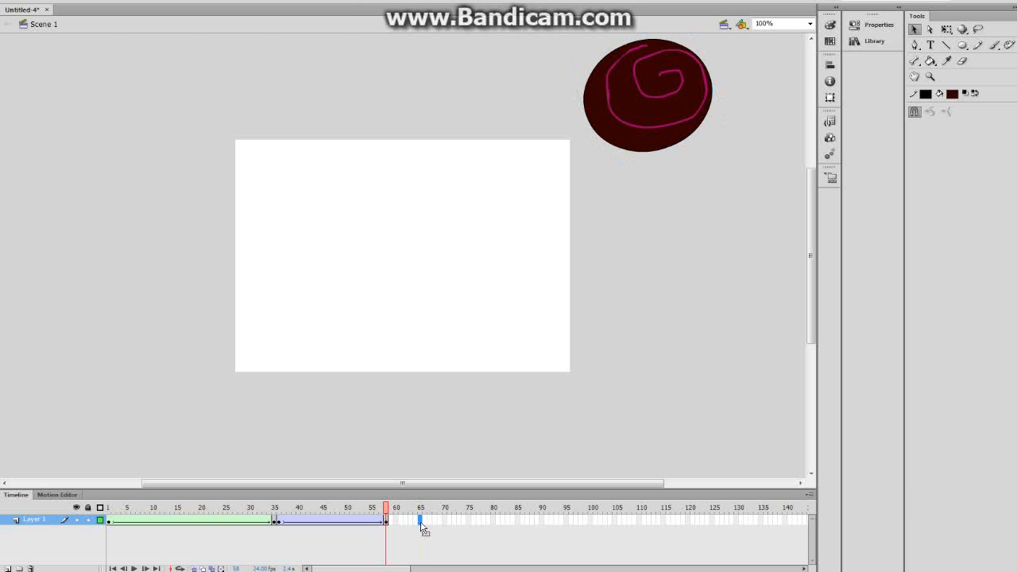
# Insert a blank keyframe at frame 65 of Layer 1 and compare it with frame 64.
pyautogui.click(420, 520)
pyautogui.press('F7')
pyautogui.click(414, 521)
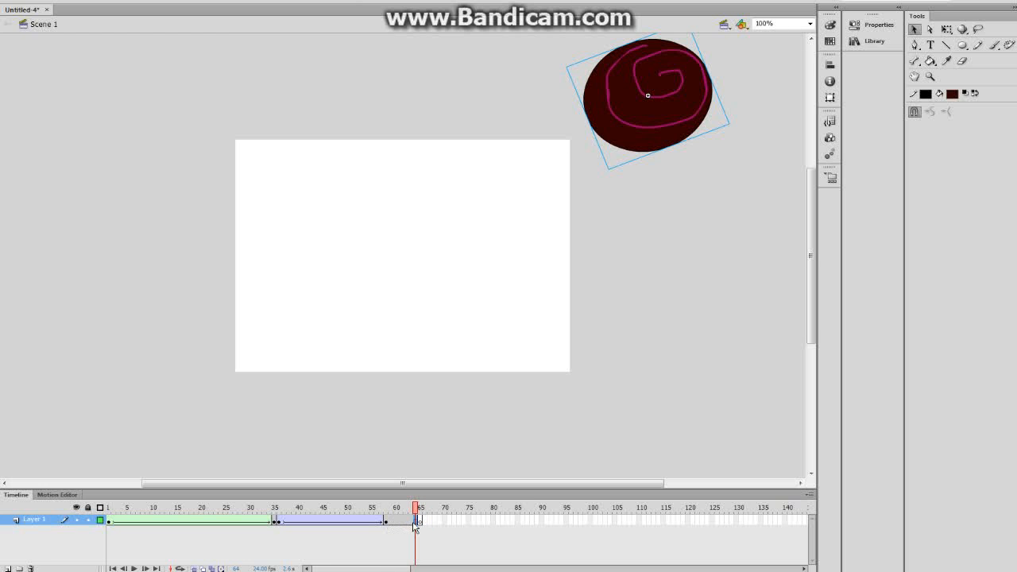
pyautogui.click(421, 522)
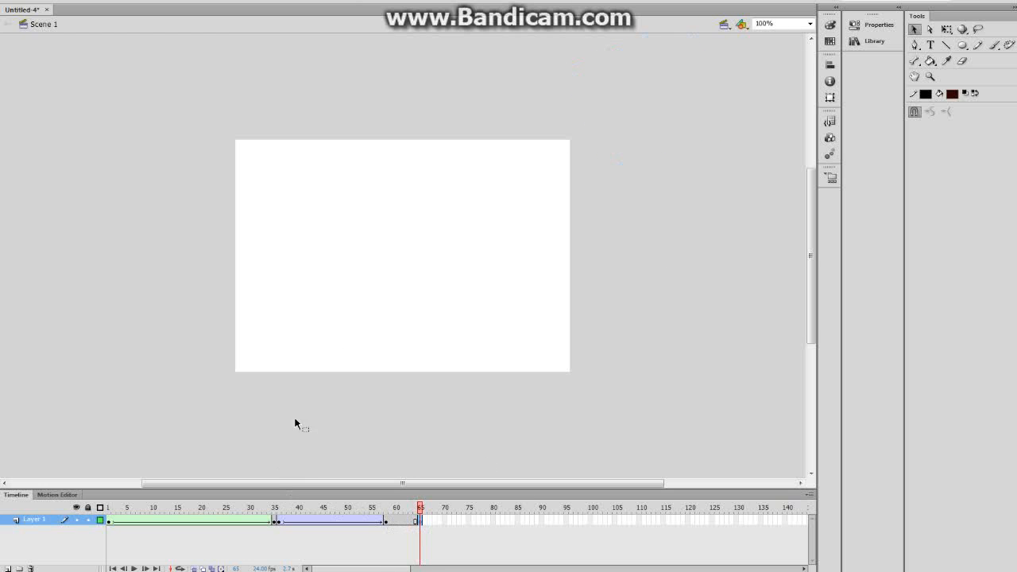
# Try to paste the clipboard content onto the blank stage at frame 65.
pyautogui.rightClick(377, 266)
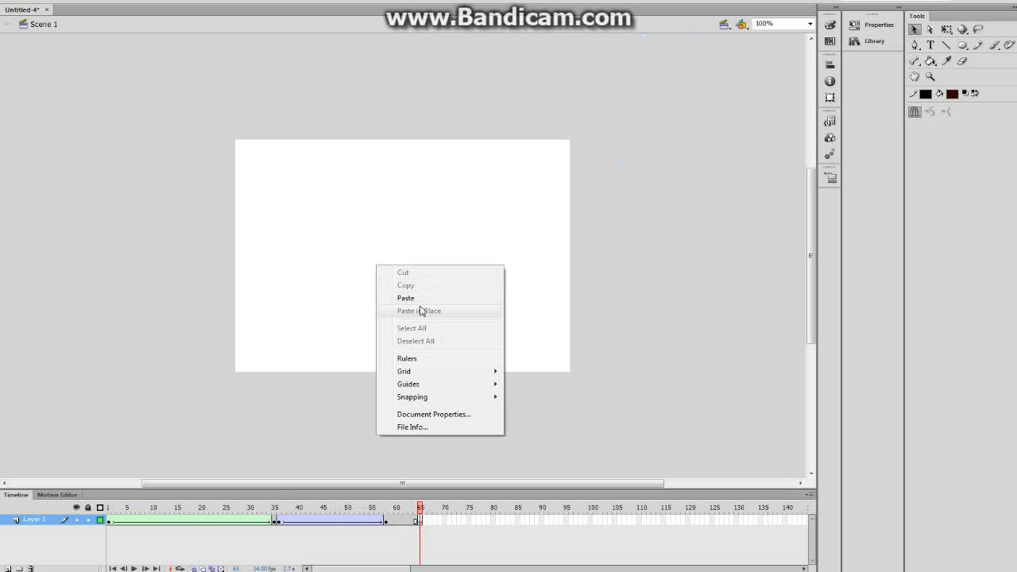
pyautogui.click(414, 298)
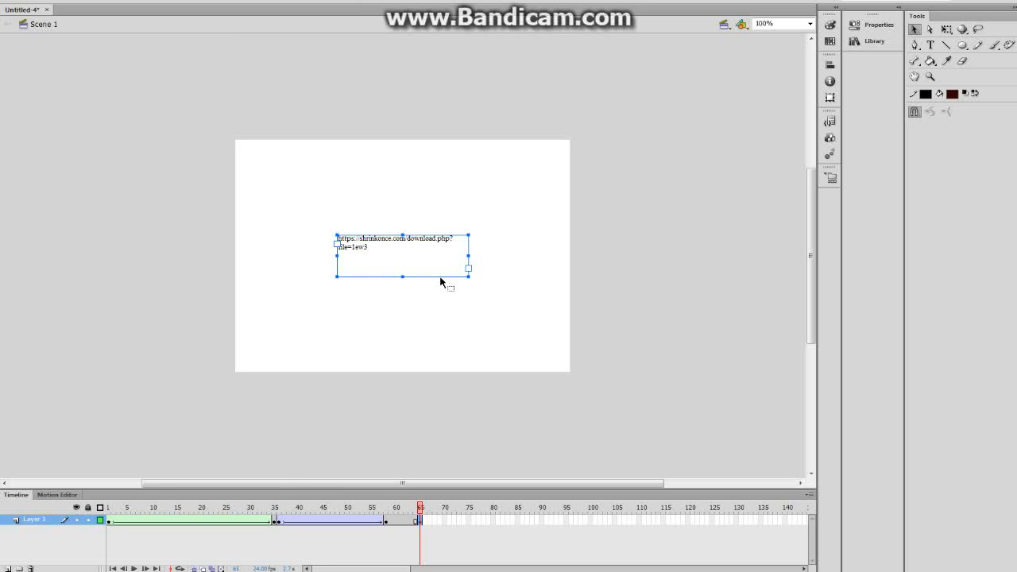
pyautogui.rightClick(439, 278)
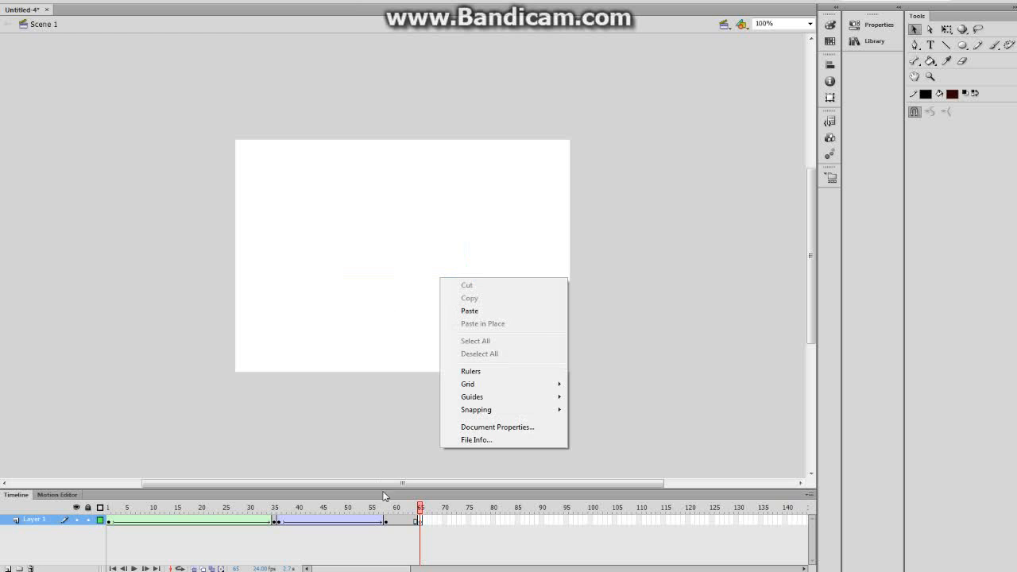
# Paste the copied oval frame onto frame 65 and move the oval off the stage beside its lower-left edge.
pyautogui.click(419, 520)
pyautogui.rightClick(419, 520)
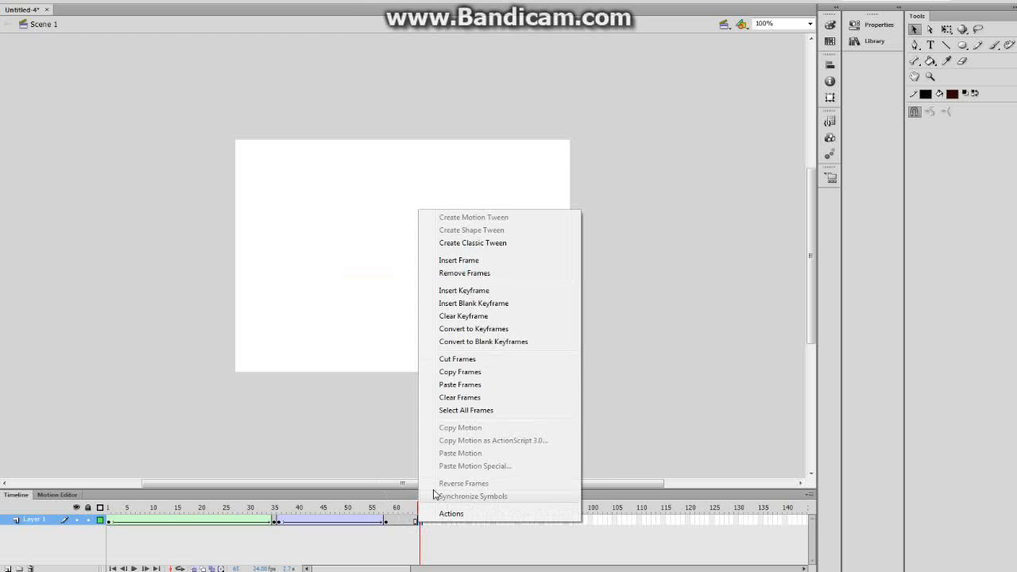
pyautogui.click(459, 384)
pyautogui.moveTo(405, 266); pyautogui.dragTo(167, 340)
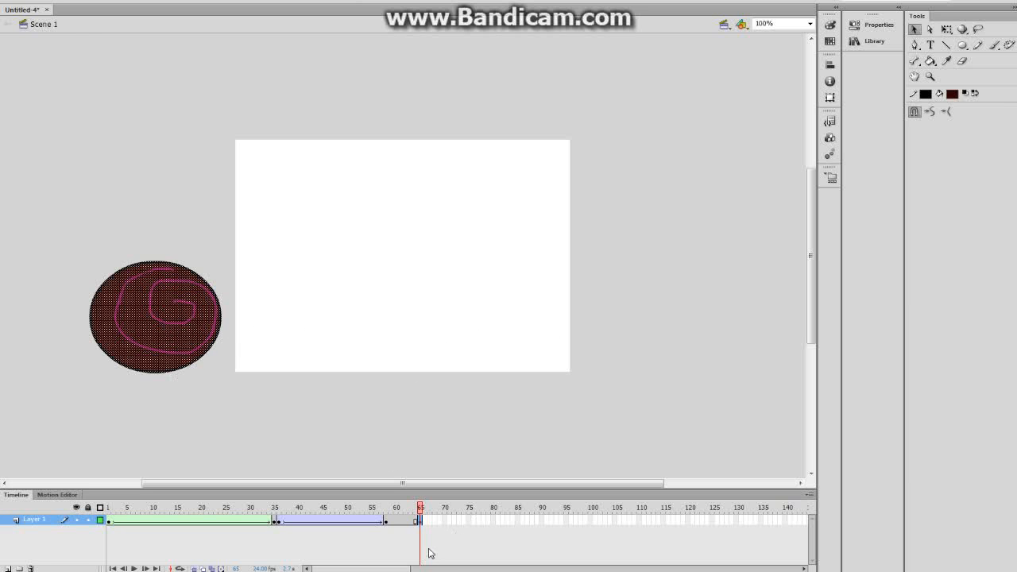
# Insert a keyframe at frame 93 and move the oval horizontally across to just off the stage's right side.
pyautogui.click(557, 521)
pyautogui.press('F6')
pyautogui.moveTo(151, 327); pyautogui.dragTo(679, 329)
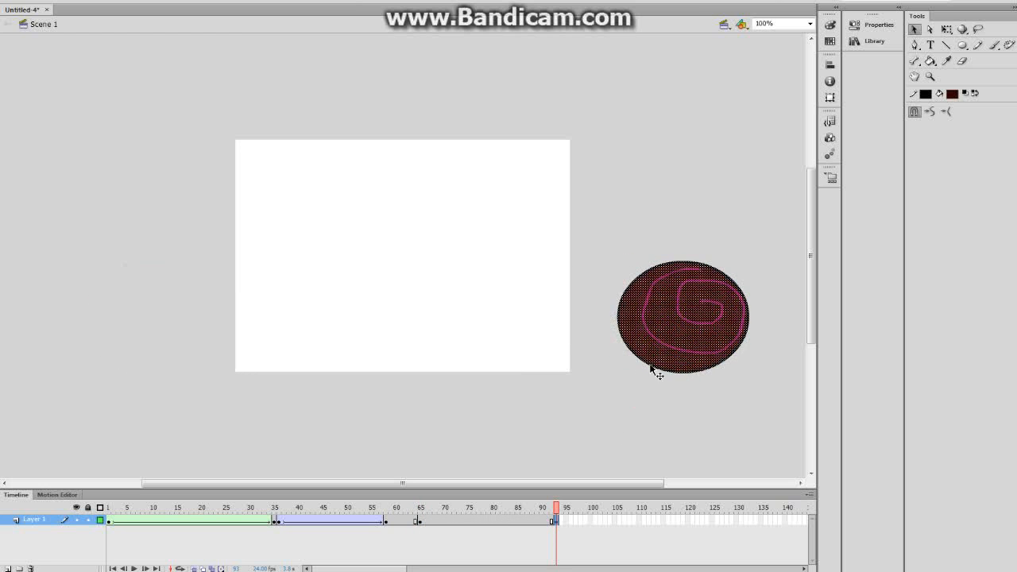
# Create a classic tween between frames 65 and 93 of Layer 1 and play the animation.
pyautogui.rightClick(420, 521)
pyautogui.click(485, 238)
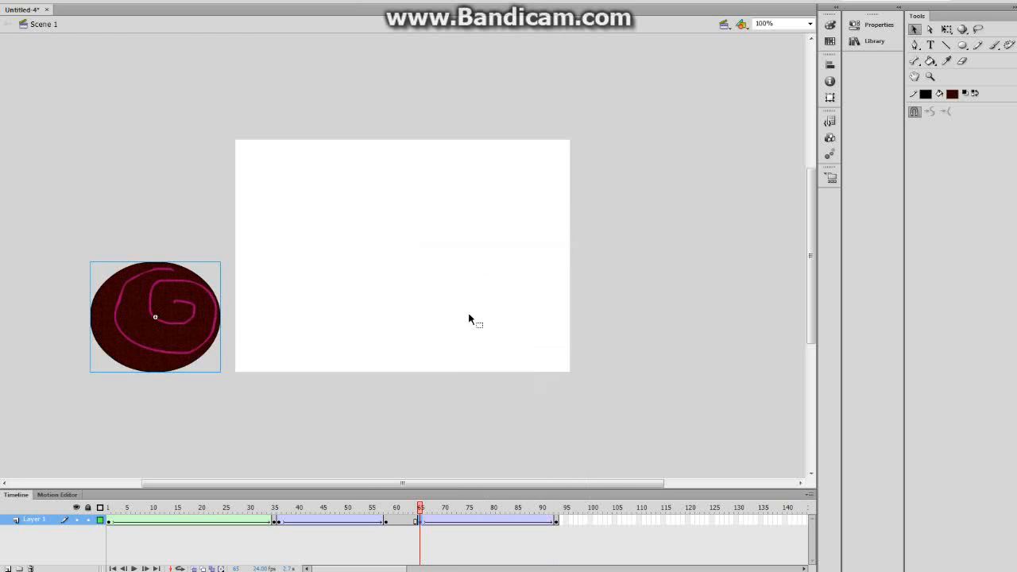
pyautogui.click(280, 521)
pyautogui.press('Return')
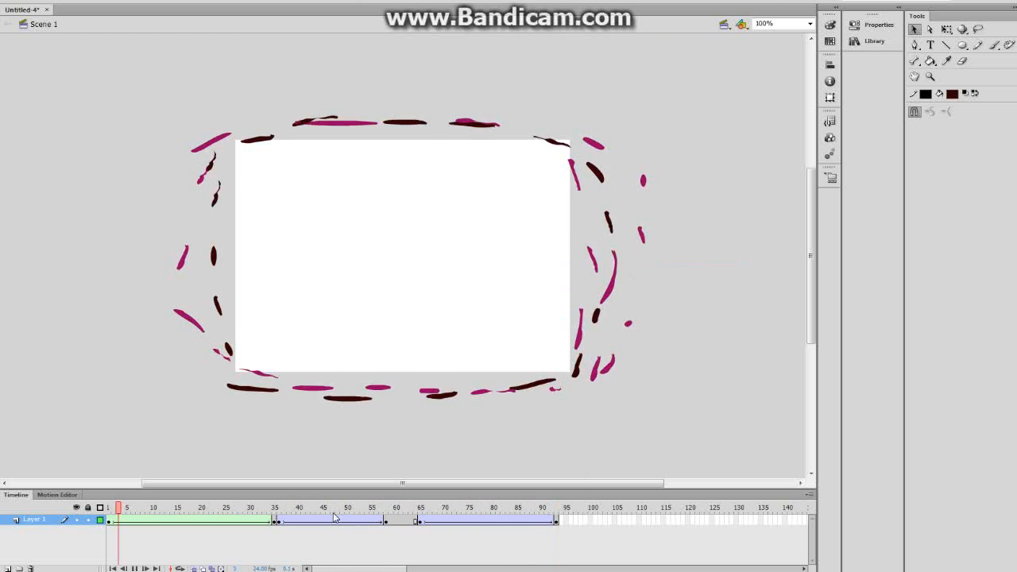
# Insert a new layer and place it beneath Layer 1 in the layer order.
pyautogui.click(421, 521)
pyautogui.rightClick(44, 524)
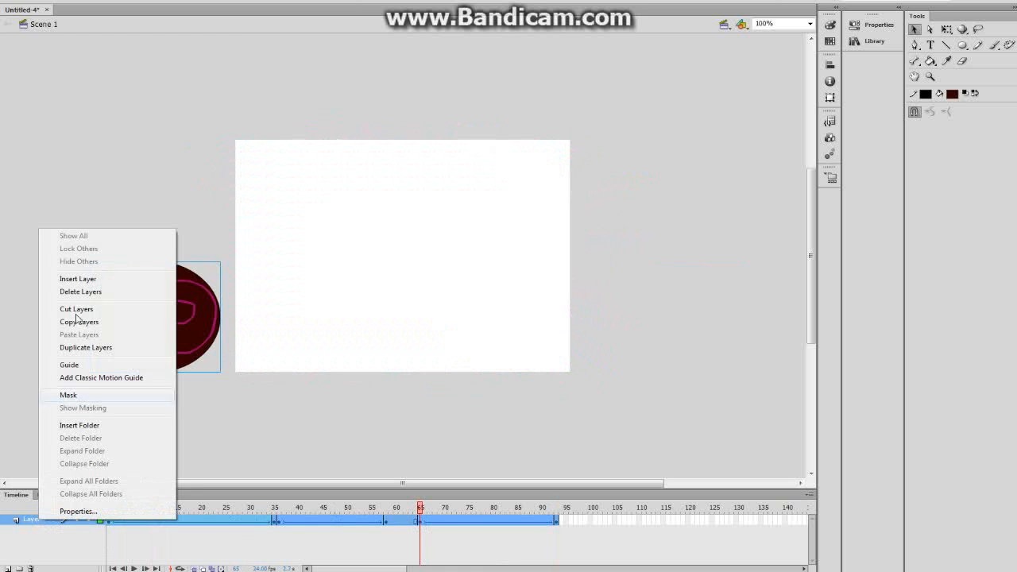
pyautogui.click(60, 277)
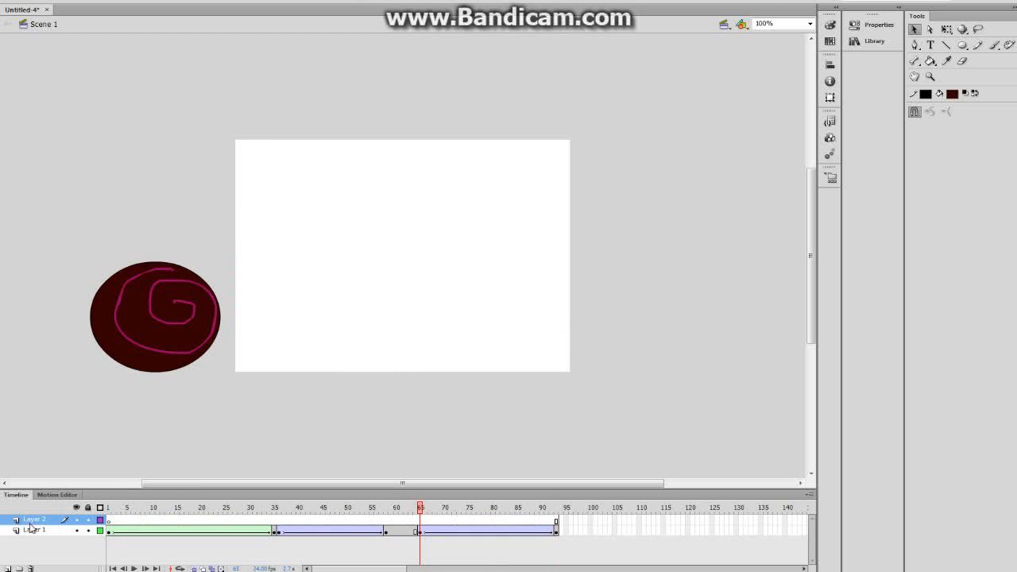
pyautogui.moveTo(30, 529); pyautogui.dragTo(30, 564)
# Locate where the oval enters the stage and insert a blank keyframe at frame 70 of Layer 2.
pyautogui.click(422, 531)
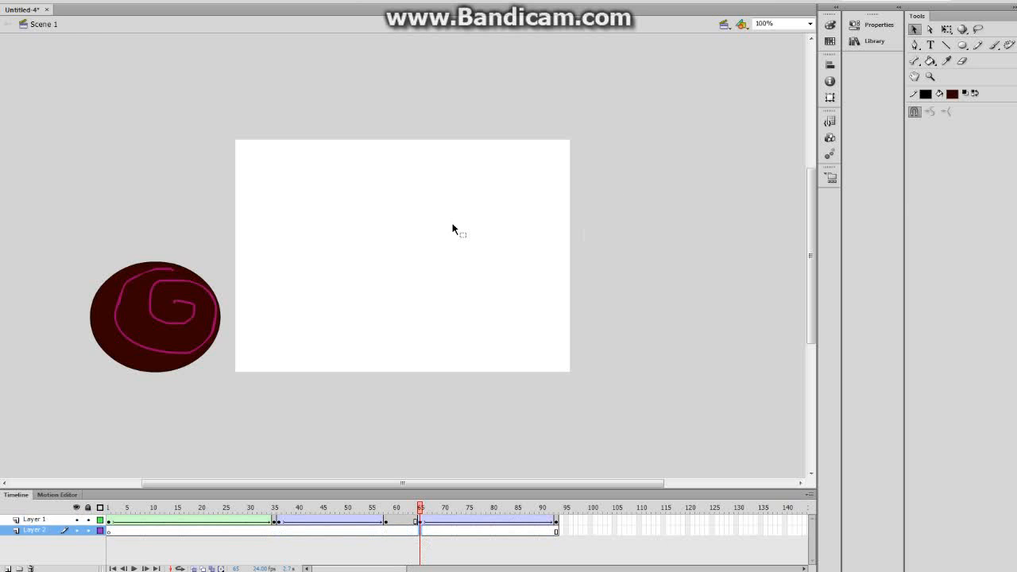
pyautogui.click(432, 532)
pyautogui.moveTo(442, 537)
pyautogui.mouseDown()
pyautogui.moveTo(477, 538)
pyautogui.moveTo(460, 536)
pyautogui.mouseUp()
pyautogui.click(454, 519)
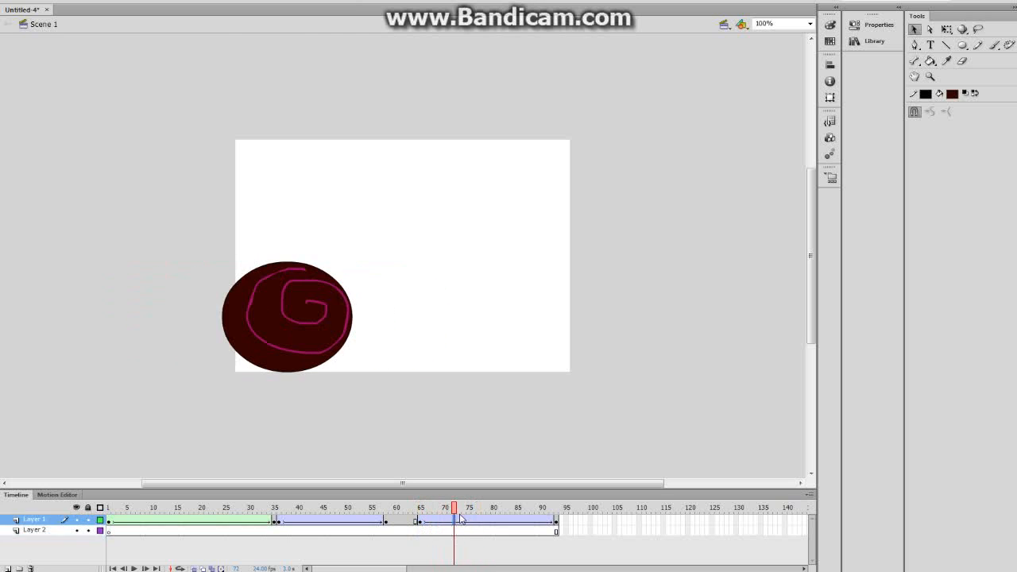
pyautogui.click(459, 510)
pyautogui.moveTo(461, 509); pyautogui.dragTo(446, 508)
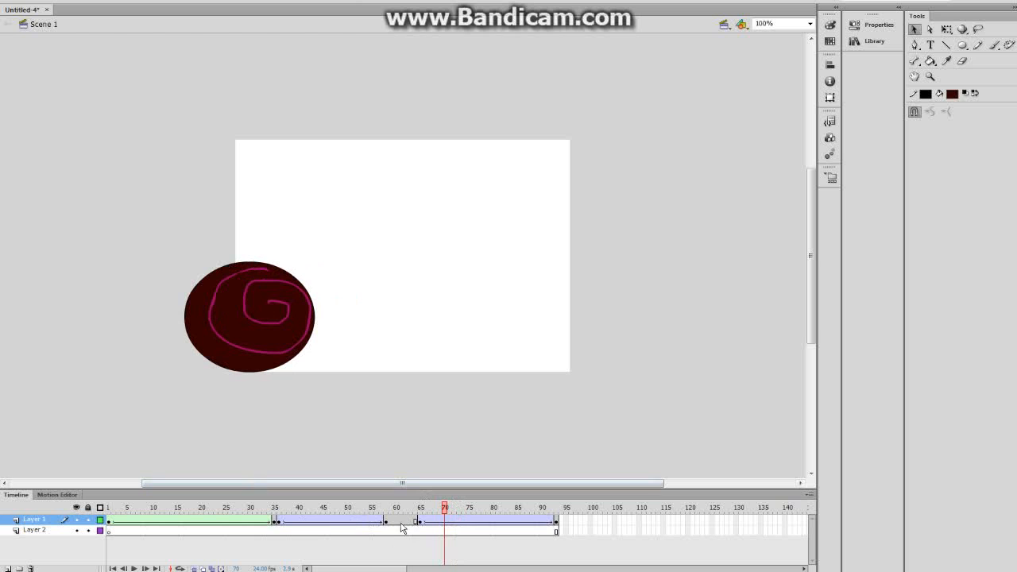
pyautogui.click(445, 530)
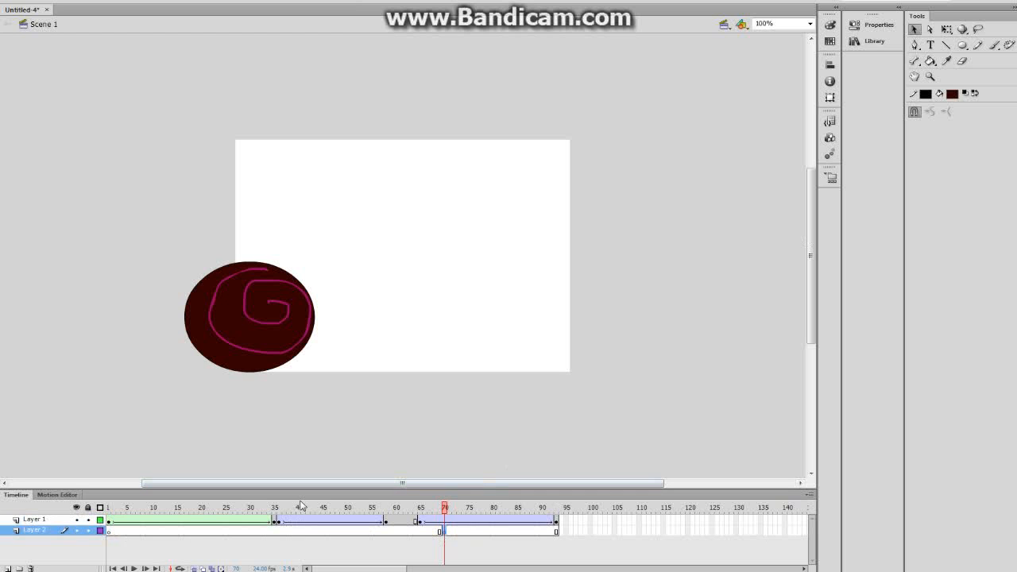
# Examine the earlier part of the animation along Layer 2, including frames 15 and 45.
pyautogui.click(181, 533)
pyautogui.moveTo(264, 532); pyautogui.dragTo(177, 530)
pyautogui.click(177, 530)
pyautogui.click(119, 531)
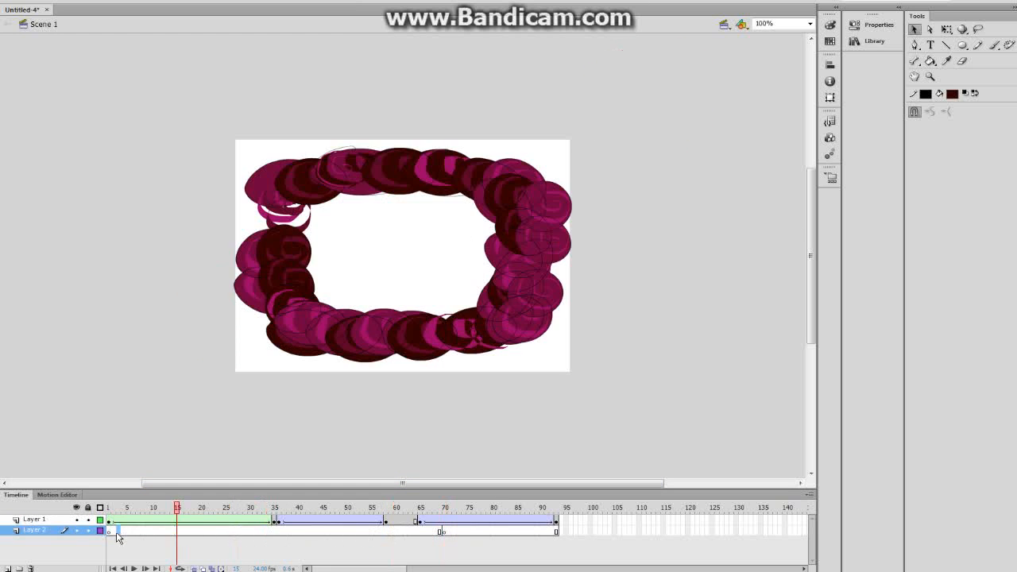
pyautogui.click(158, 532)
pyautogui.click(323, 532)
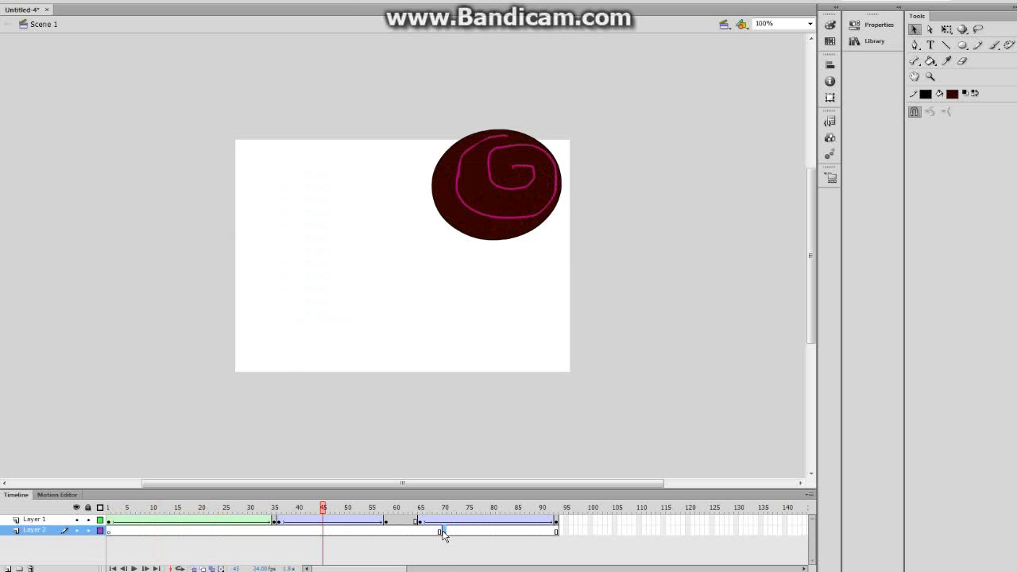
# At frame 70 of Layer 2, choose the Brush tool and mix an orange fill color, starting from swatch #CC9933 and shifting it slightly.
pyautogui.click(444, 532)
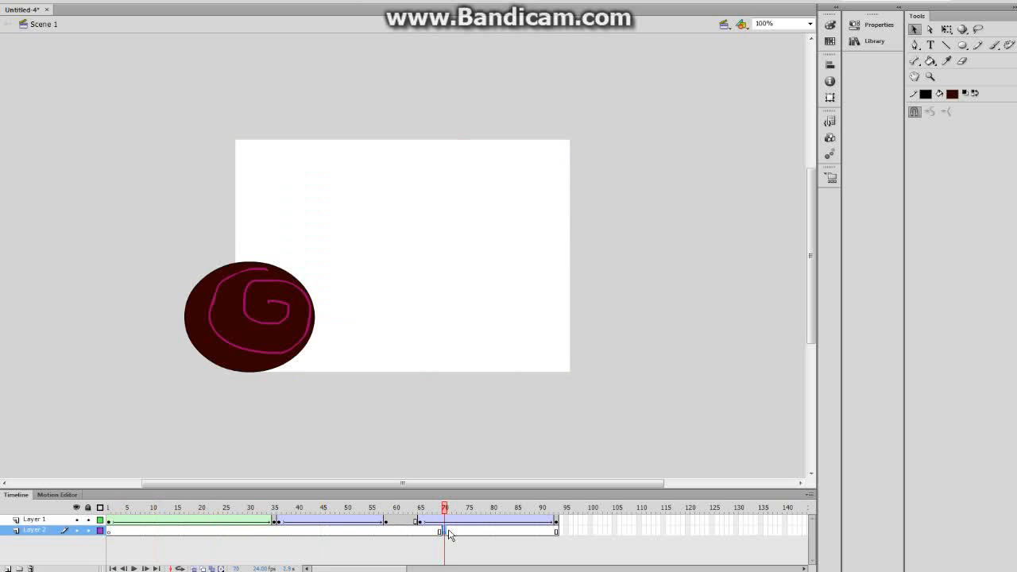
pyautogui.click(993, 45)
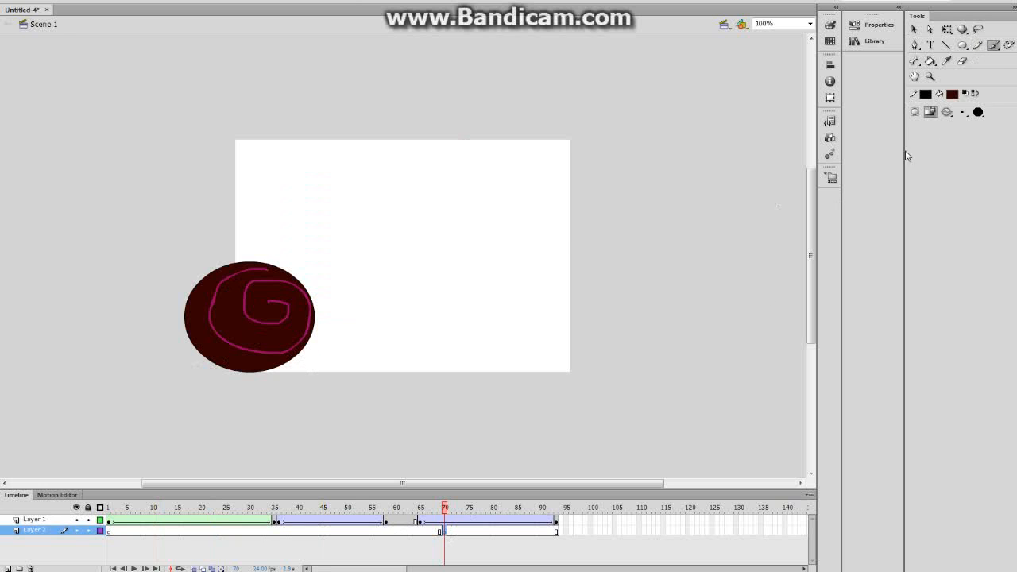
pyautogui.click(953, 96)
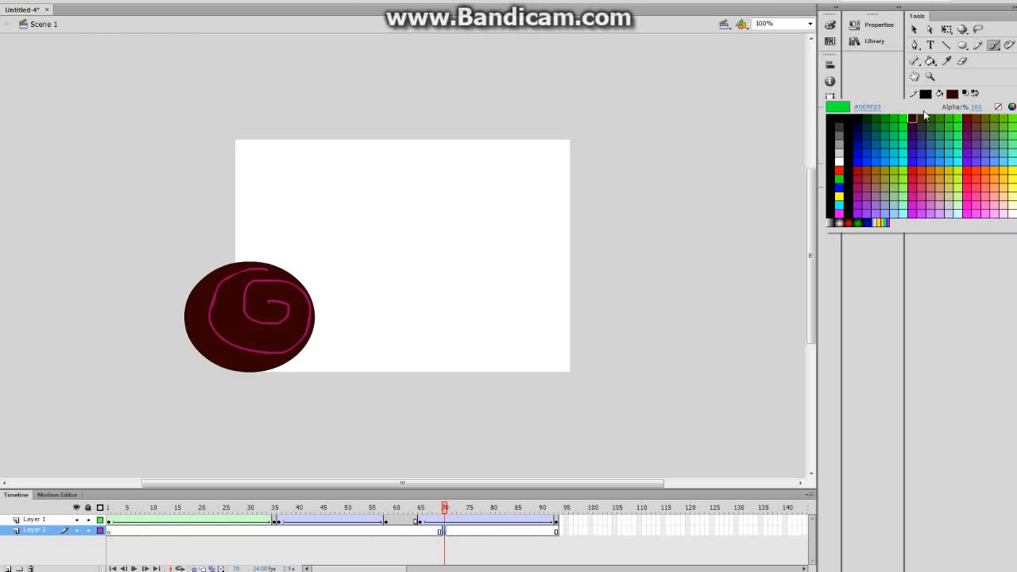
pyautogui.click(838, 11)
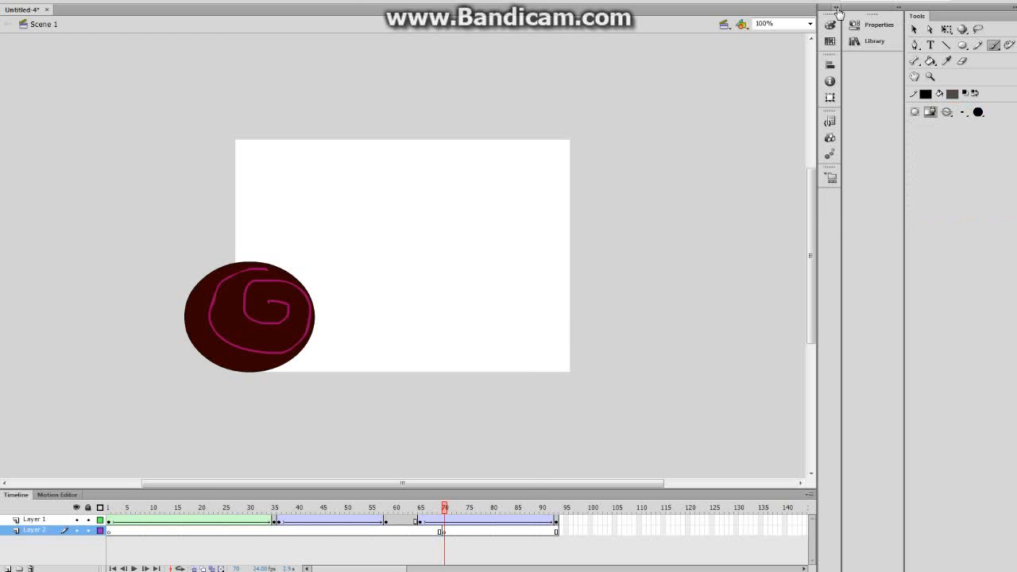
pyautogui.click(837, 8)
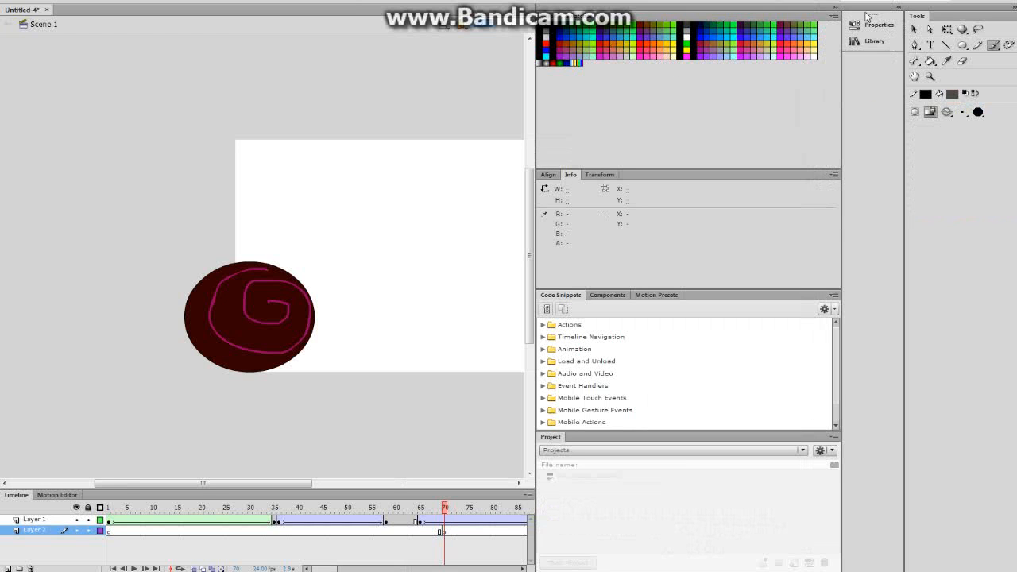
pyautogui.click(550, 16)
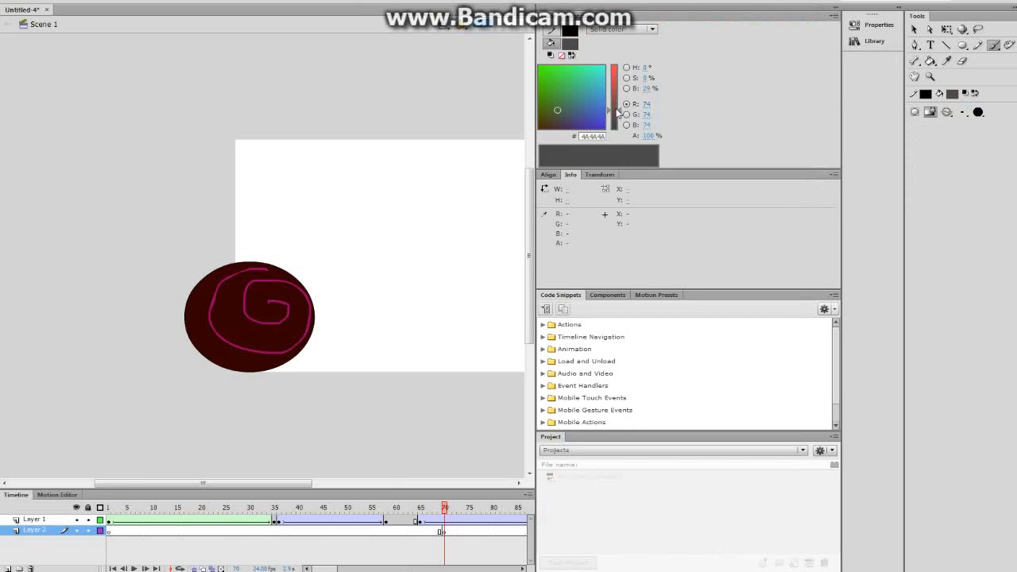
pyautogui.click(570, 45)
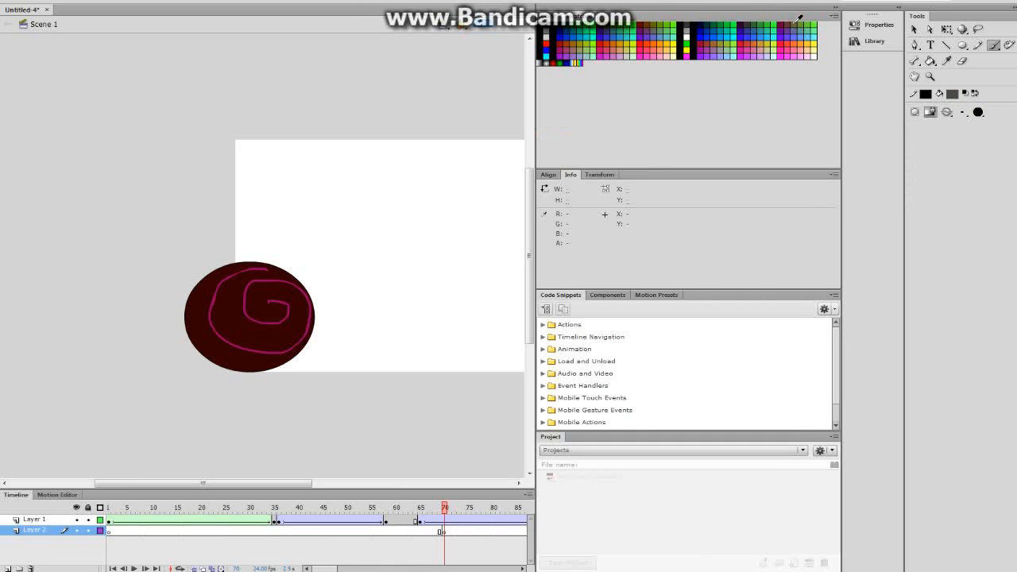
pyautogui.click(760, 44)
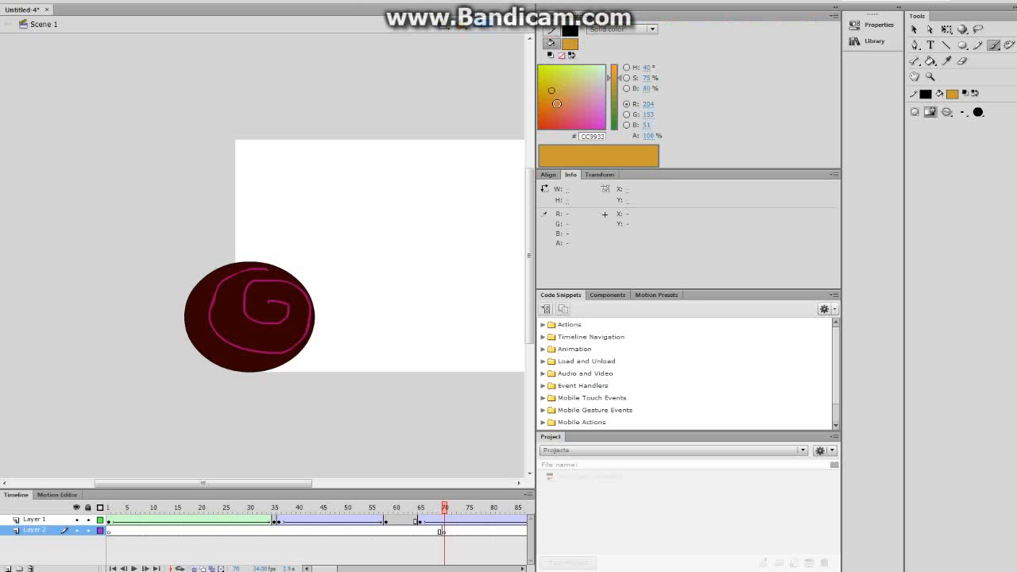
pyautogui.moveTo(549, 90); pyautogui.dragTo(552, 95)
pyautogui.click(834, 15)
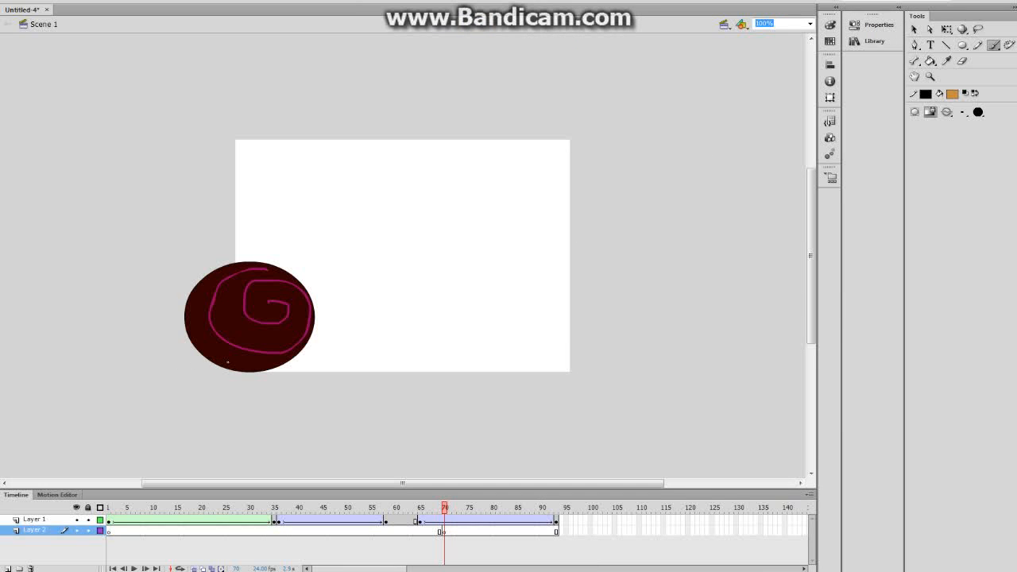
# Brush a wavy orange line on frame 70 of Layer 2, from the oval's lower edge outward past the left side of the stage.
pyautogui.moveTo(228, 363)
pyautogui.mouseDown()
pyautogui.moveTo(153, 288)
pyautogui.moveTo(3, 260)
pyautogui.mouseUp()
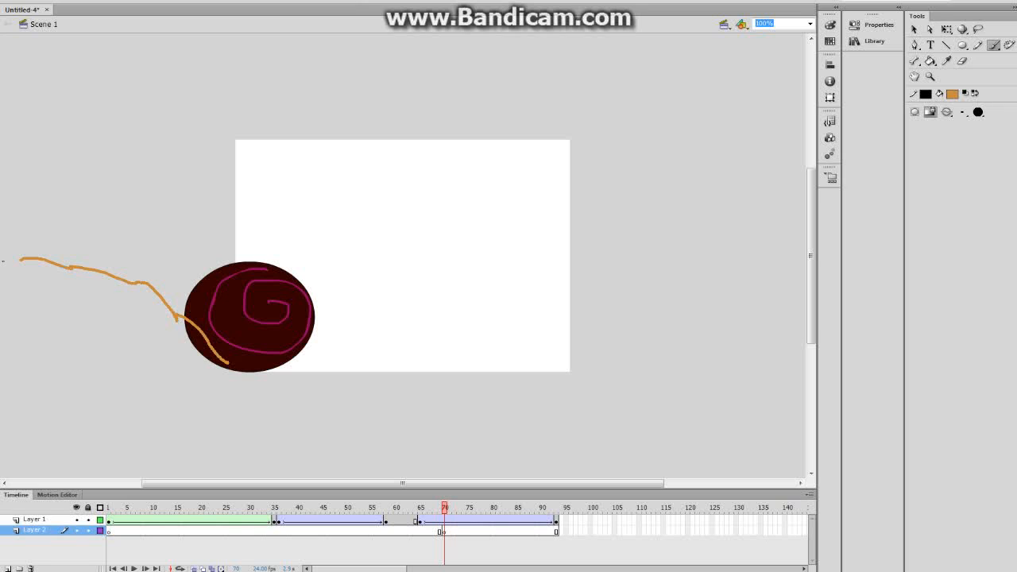